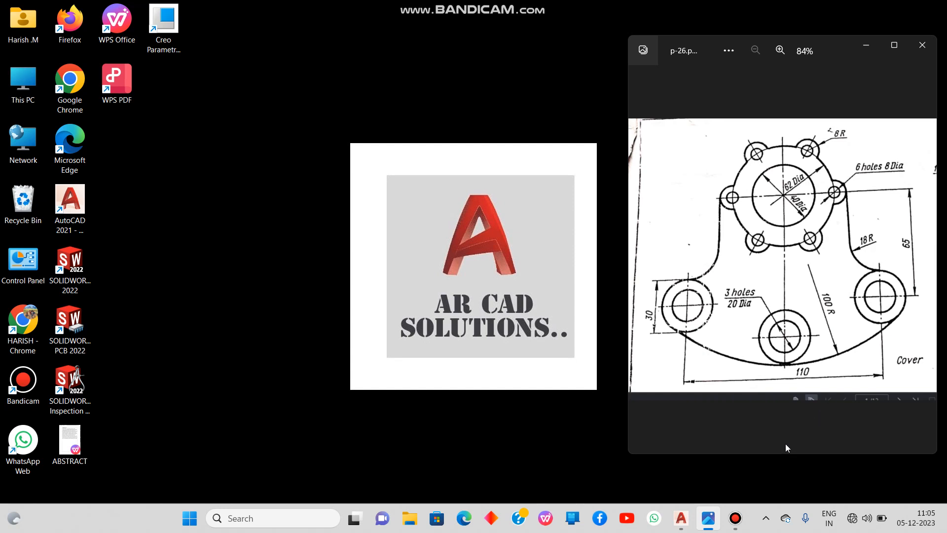
click(735, 518)
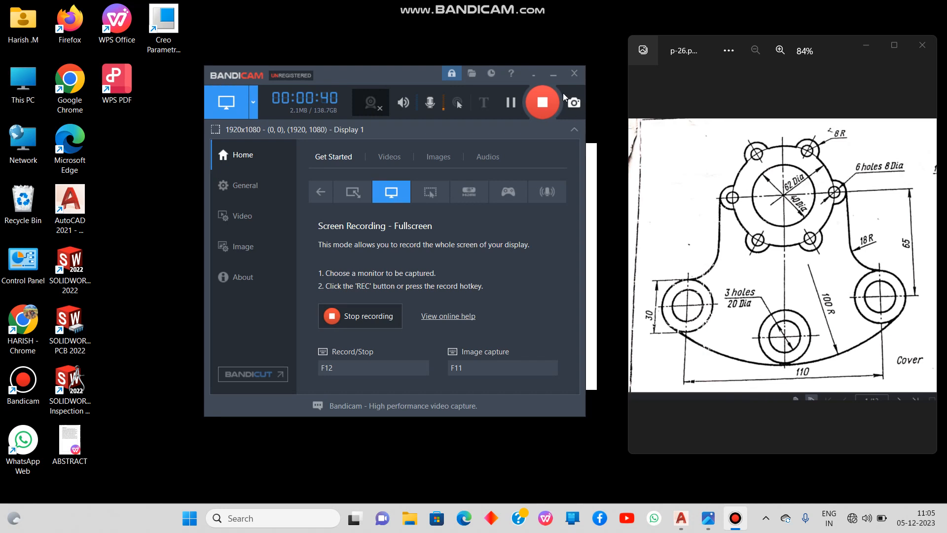
click(552, 74)
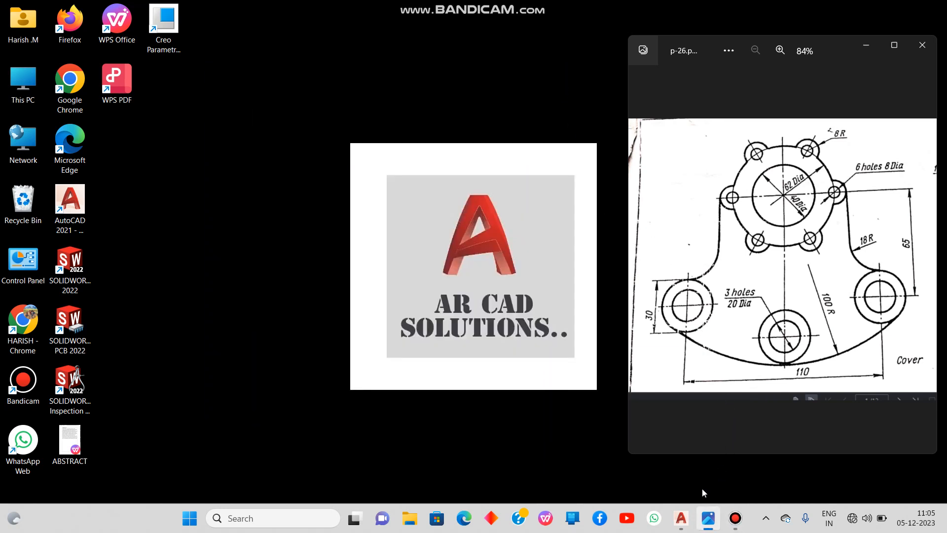
Switch to AutoCAD and draw a circle of diameter 40 in the empty drawing, following the p-26 cover reference
click(685, 517)
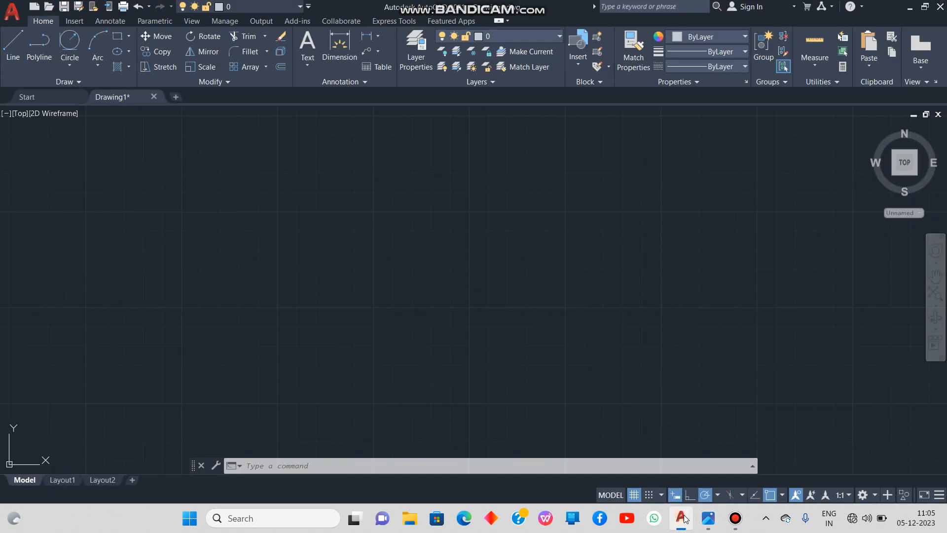
click(707, 518)
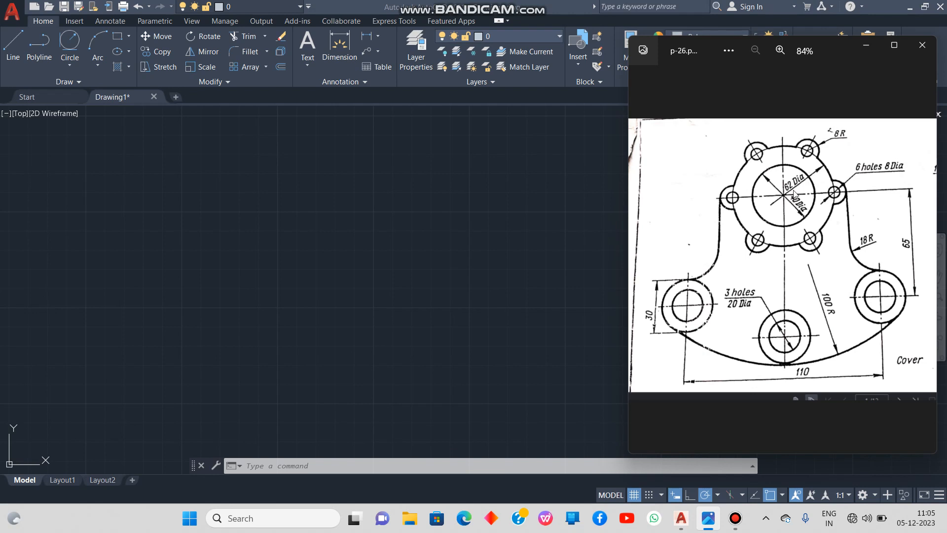
click(865, 45)
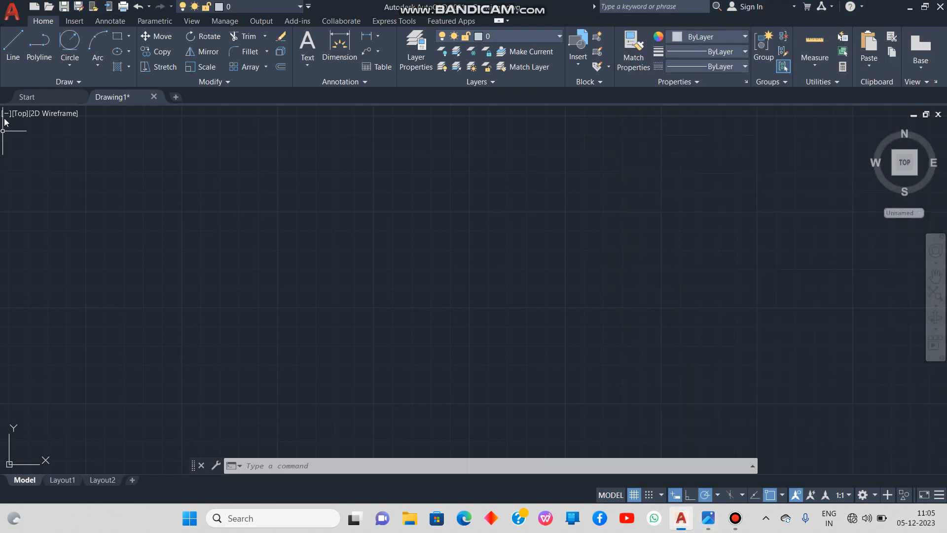
click(79, 72)
click(99, 111)
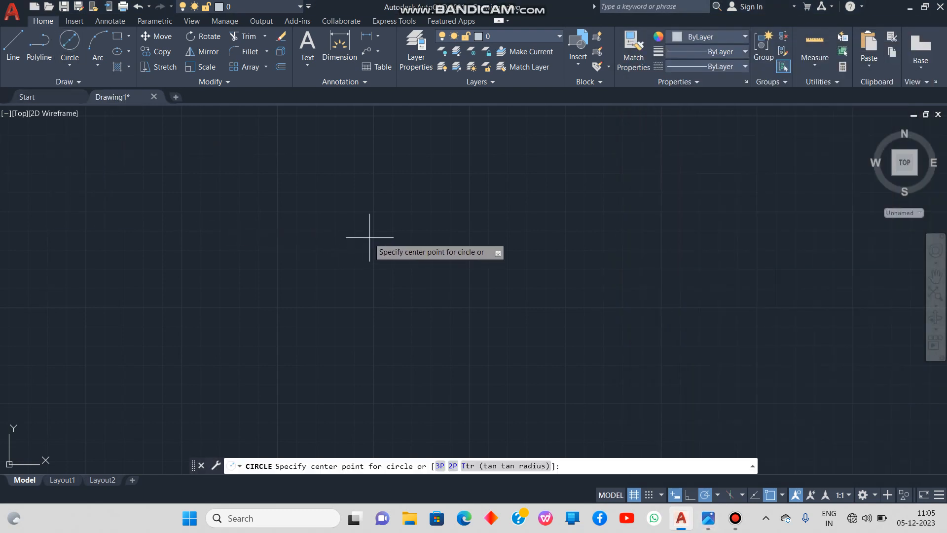
click(375, 223)
text(40)
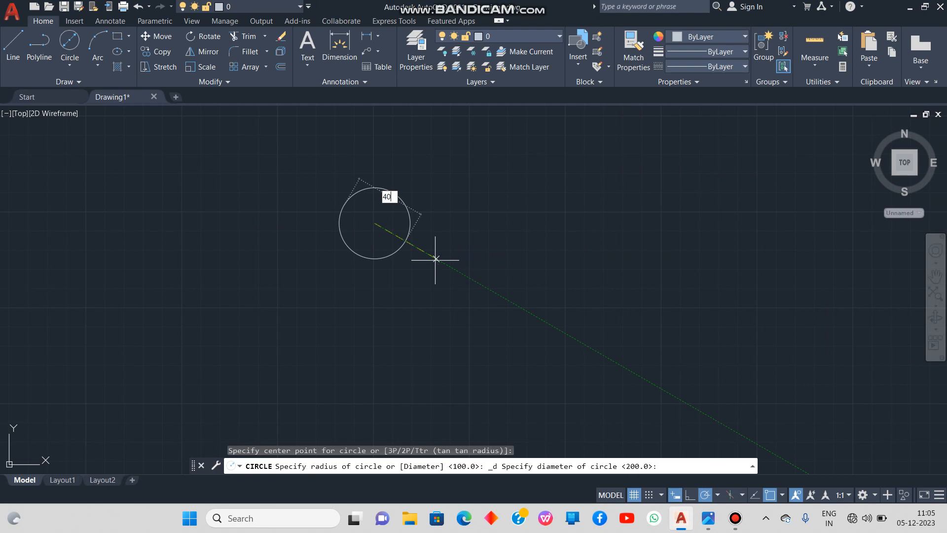
key(Return)
Draw a circle of diameter 62 concentric with the 40-diameter circle, checking the size against the reference image
key(Return)
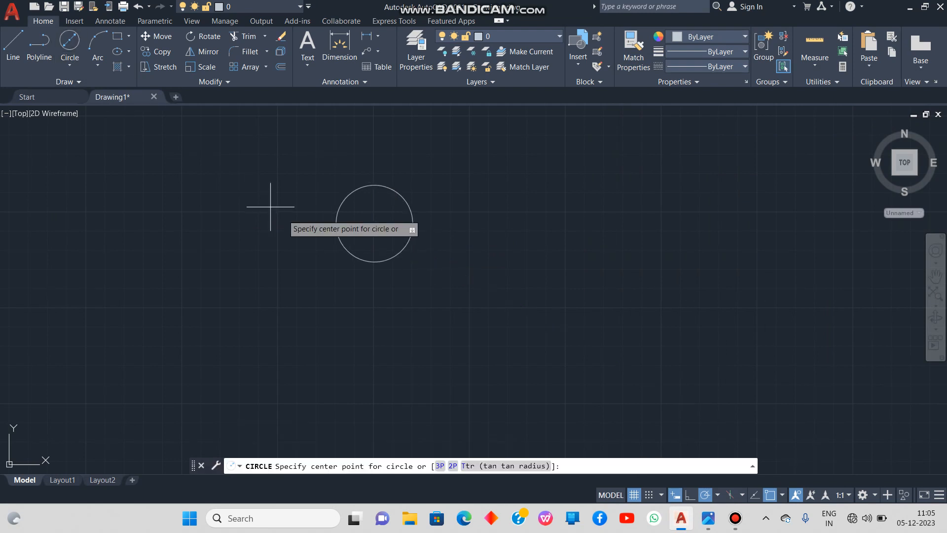
click(708, 518)
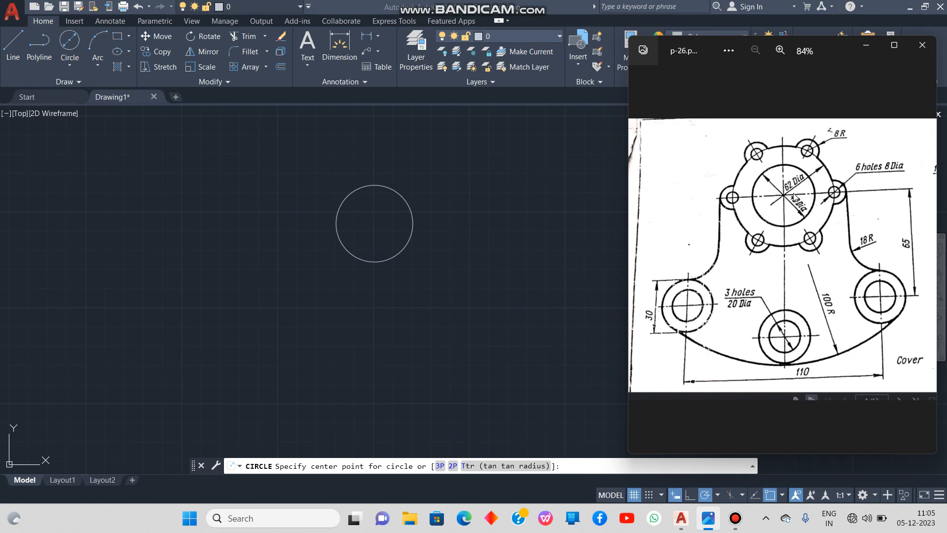
click(866, 518)
click(831, 400)
click(599, 242)
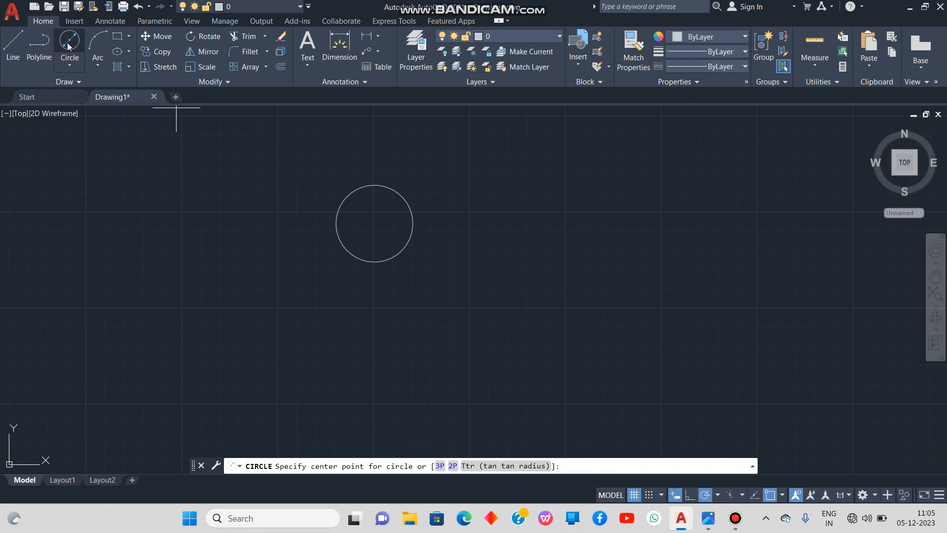
click(69, 46)
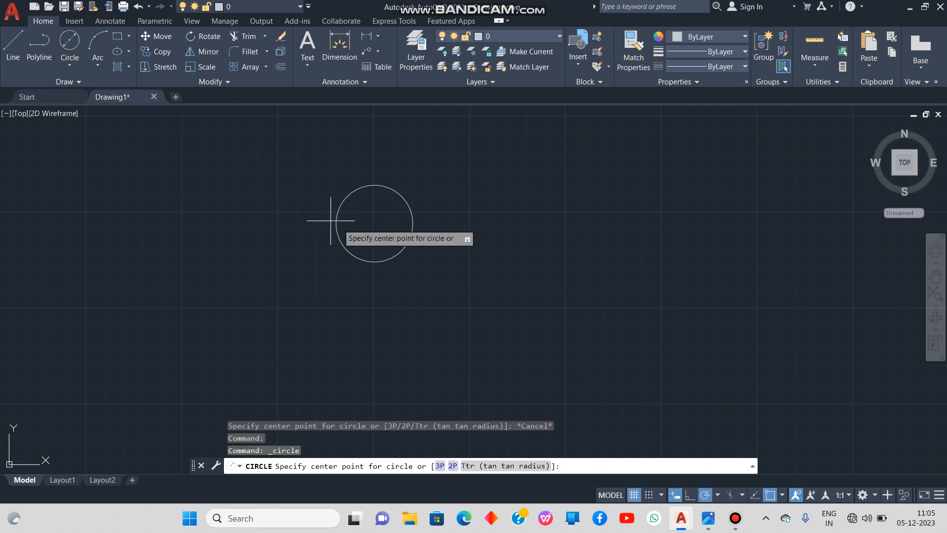
click(371, 221)
text(d)
key(Return)
text(6)
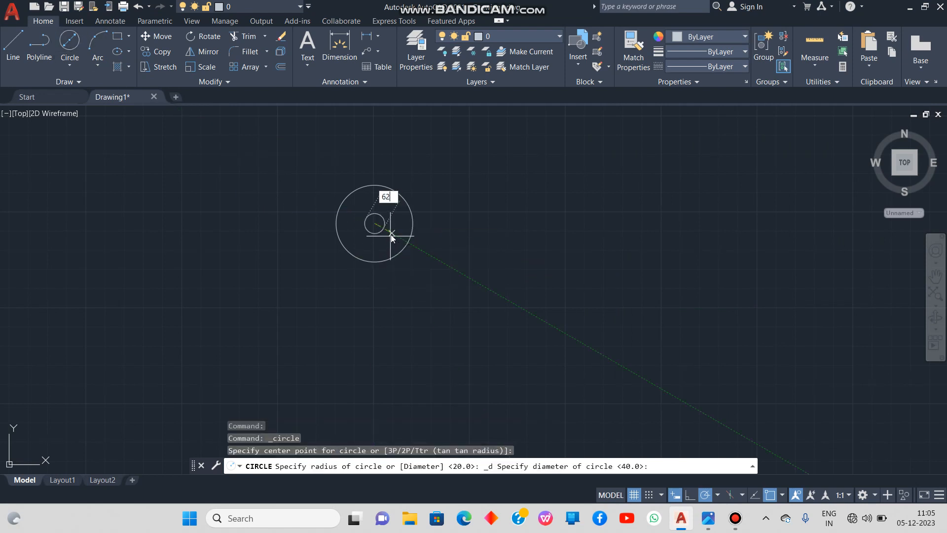
text(2)
key(Return)
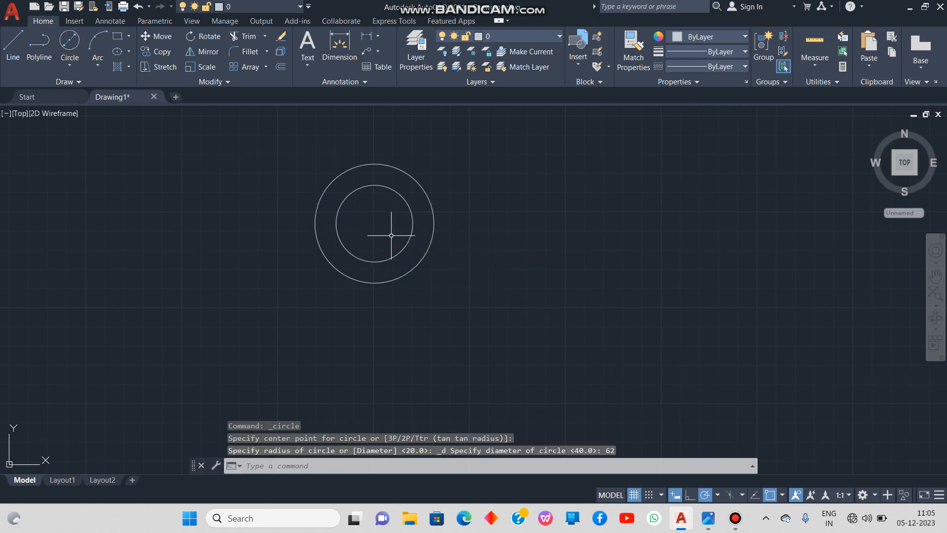
Draw a horizontal centre line across the 62-diameter circle from its left quadrant to its right quadrant
click(707, 519)
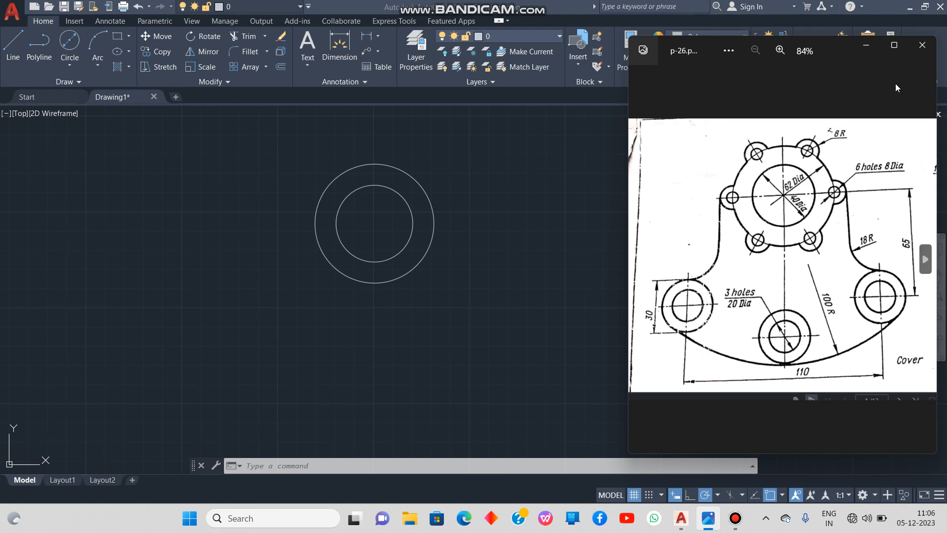
click(866, 45)
click(12, 49)
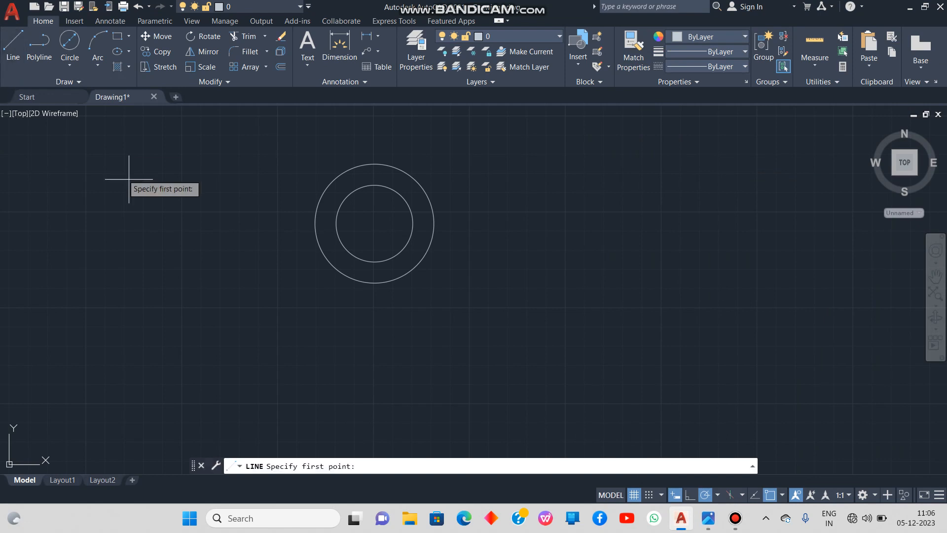
click(315, 223)
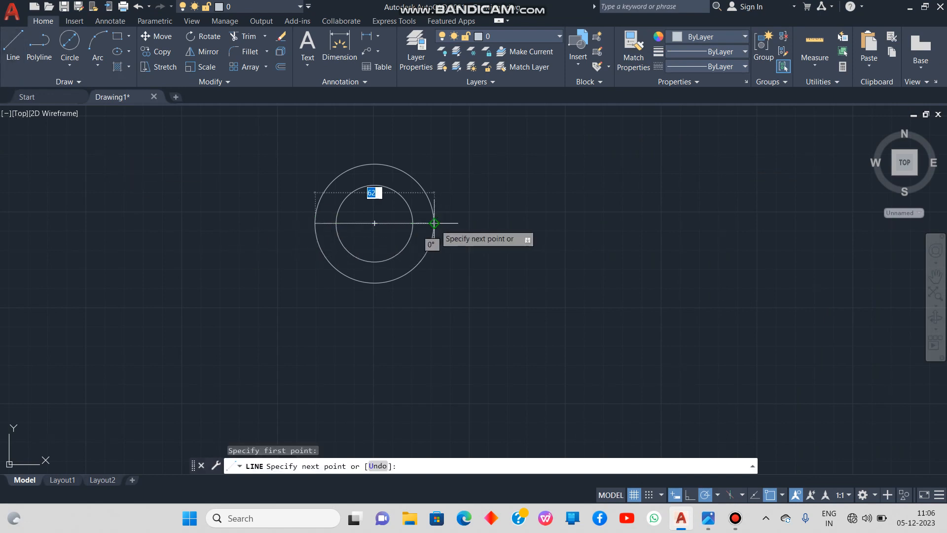
click(434, 223)
key(Escape)
Draw a circle of diameter 8 centred on the right end of the horizontal centre line
scroll(370, 226, up, 5)
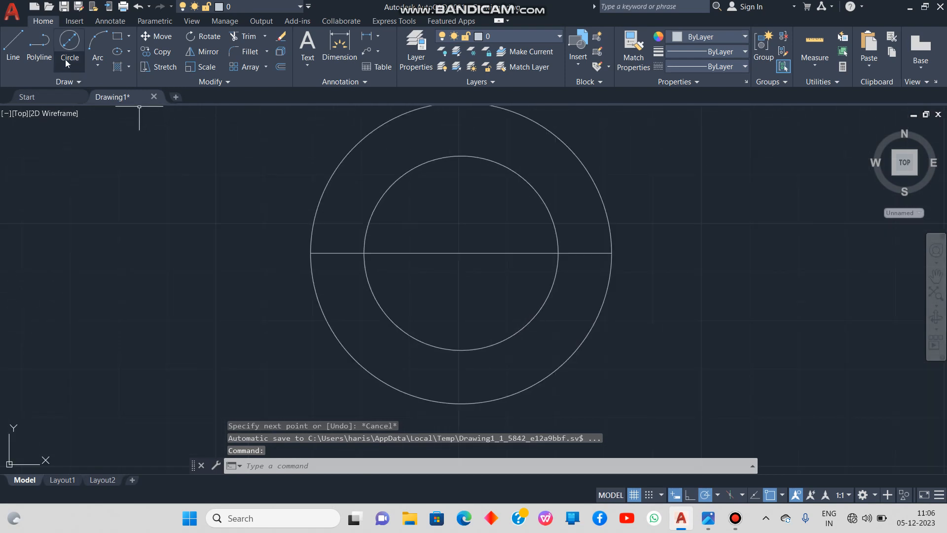
click(69, 45)
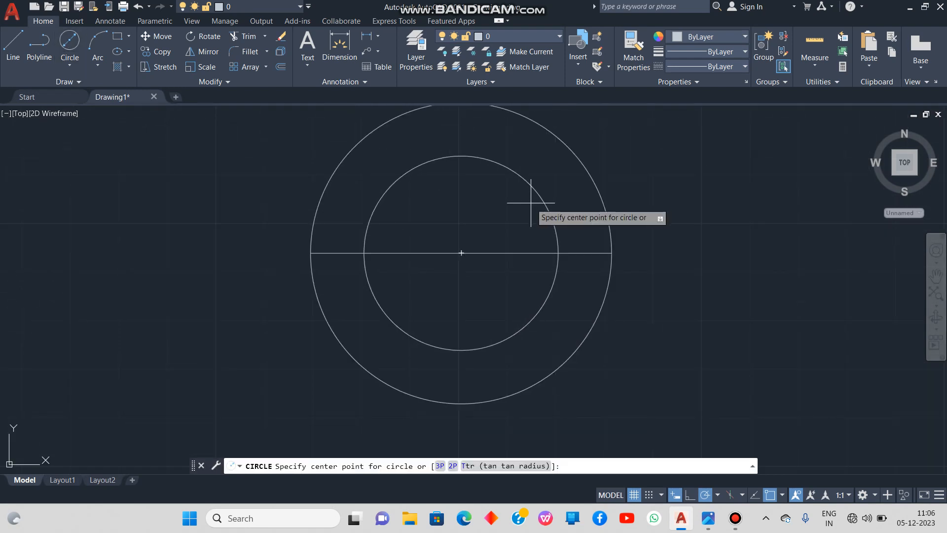
click(611, 252)
text(8)
key(Return)
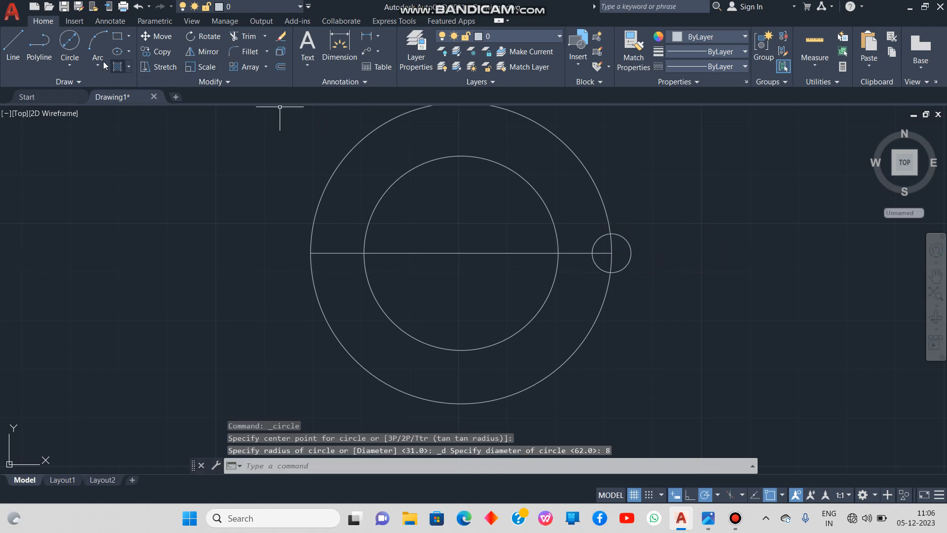
Draw a circle of radius 8 concentric with the 8-diameter hole at the right quadrant
click(69, 66)
click(99, 112)
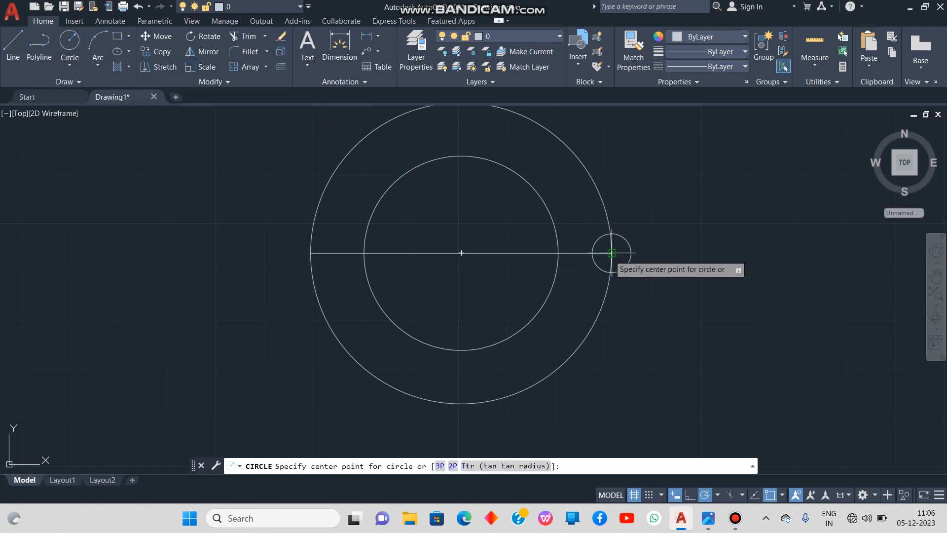
click(612, 252)
text(8)
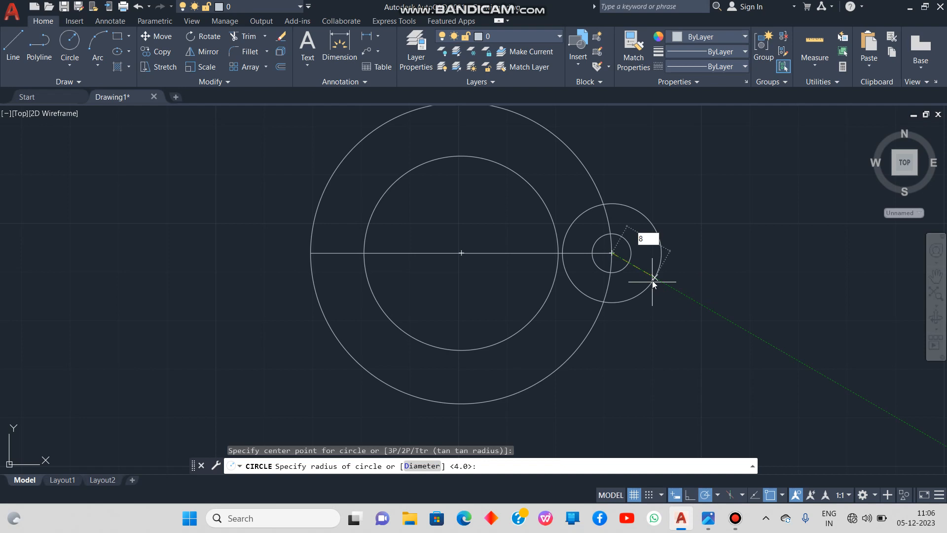
key(Return)
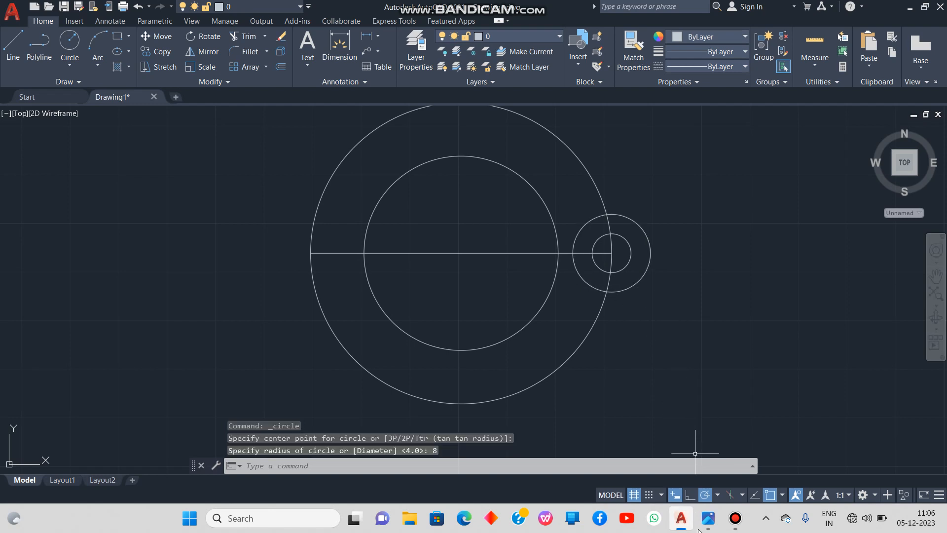
Create a polar array of the two small circles around the centre of the large circles, with 6 items filling 360 degrees
click(710, 518)
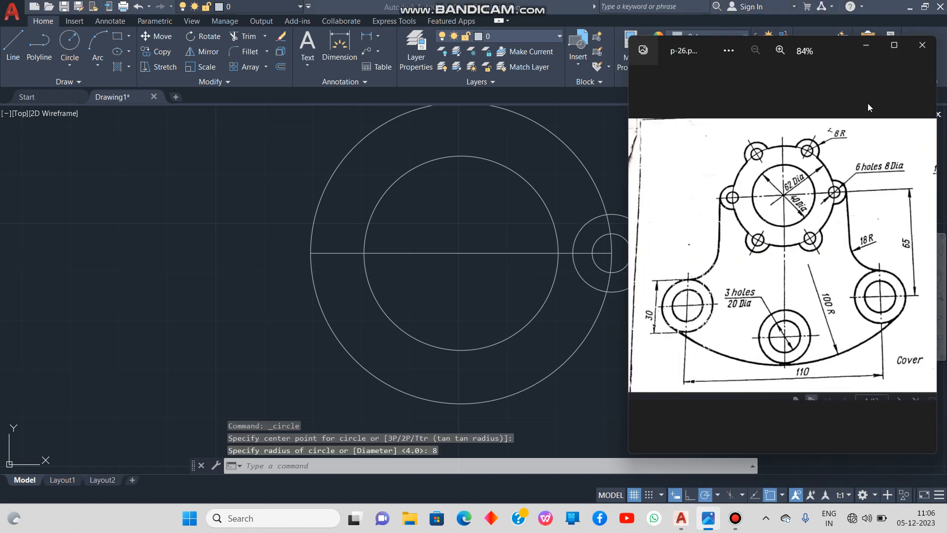
click(865, 50)
text(ar)
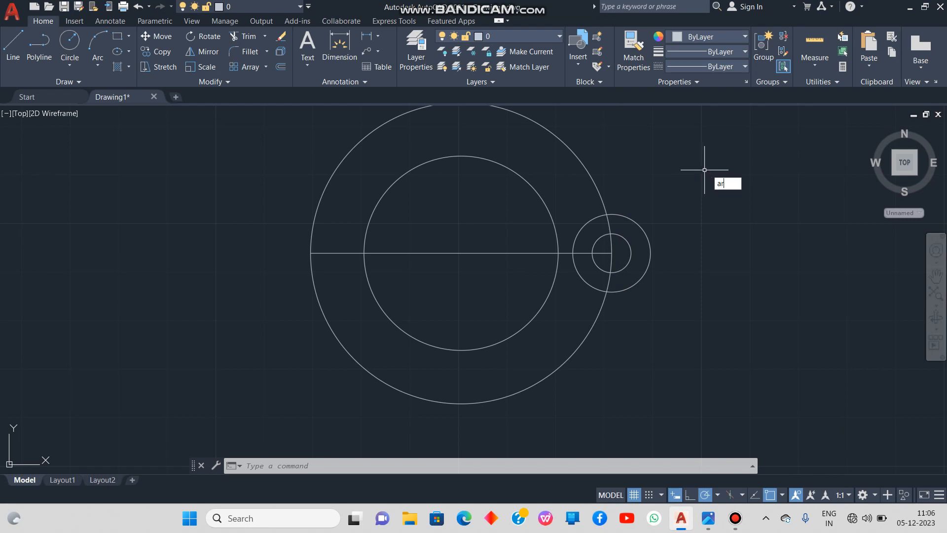
key(Return)
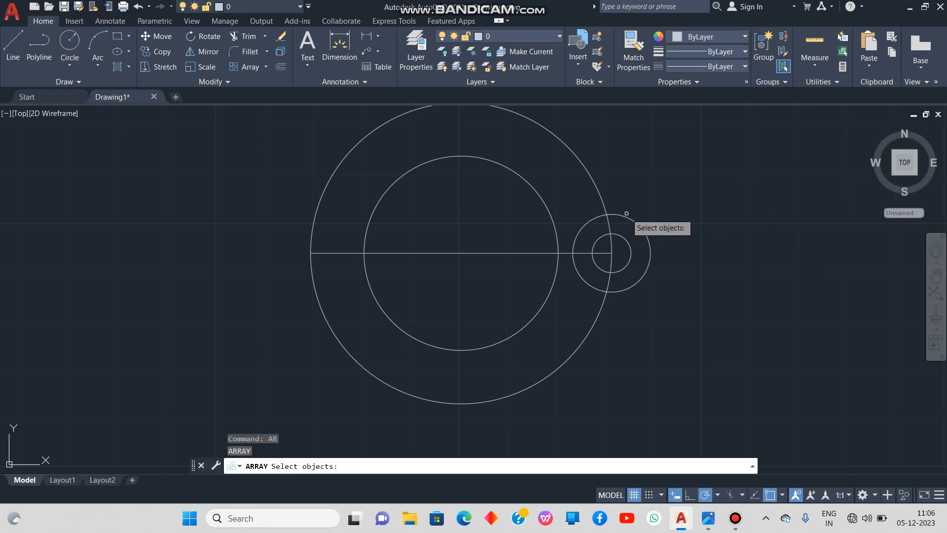
click(622, 235)
click(627, 216)
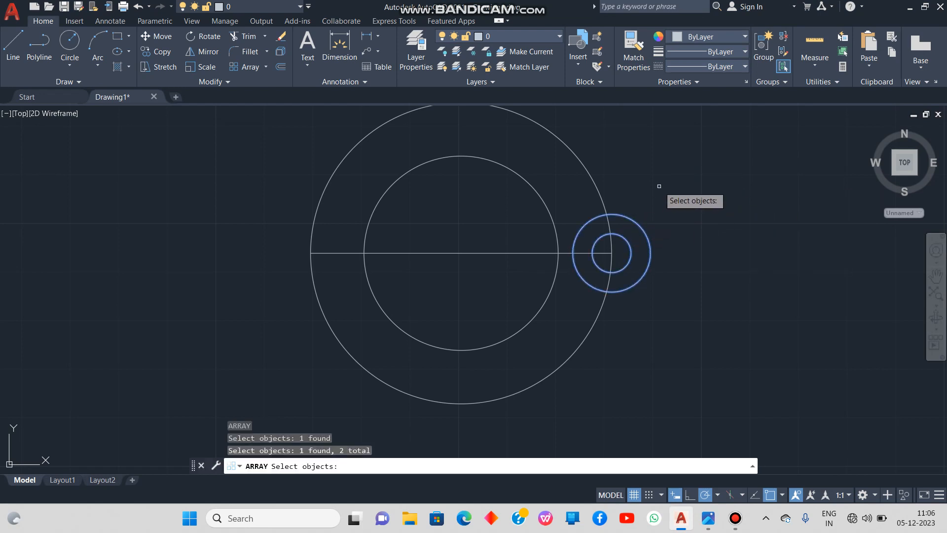
key(Return)
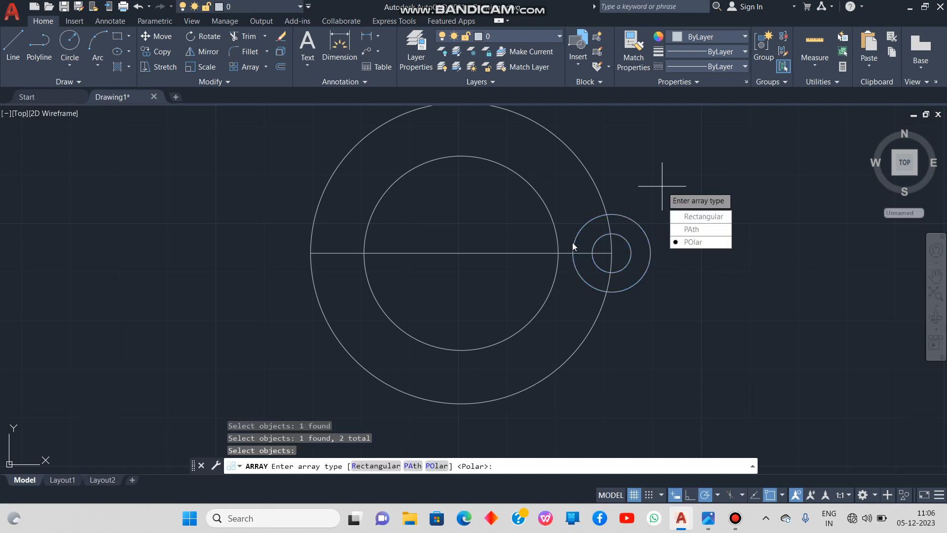
click(695, 242)
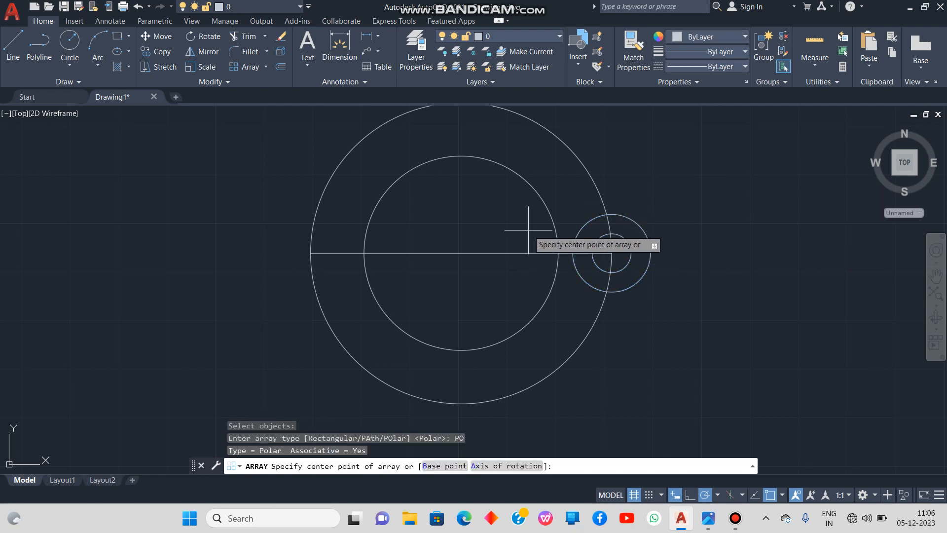
click(461, 253)
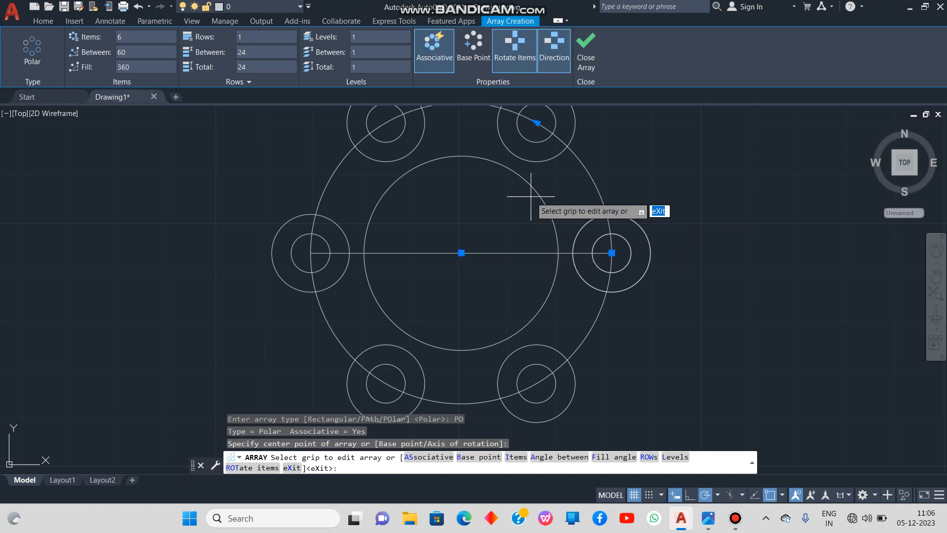
click(587, 55)
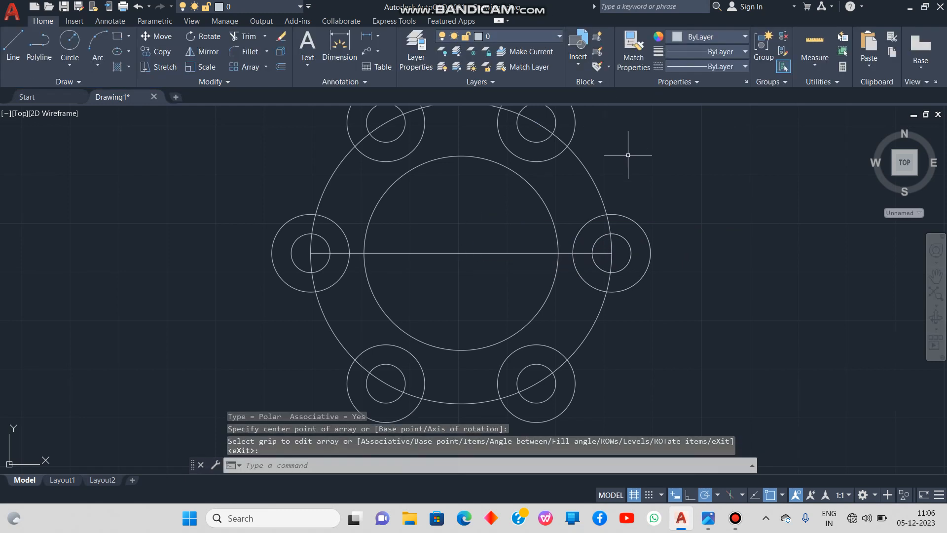
scroll(628, 154, down, 2)
click(708, 517)
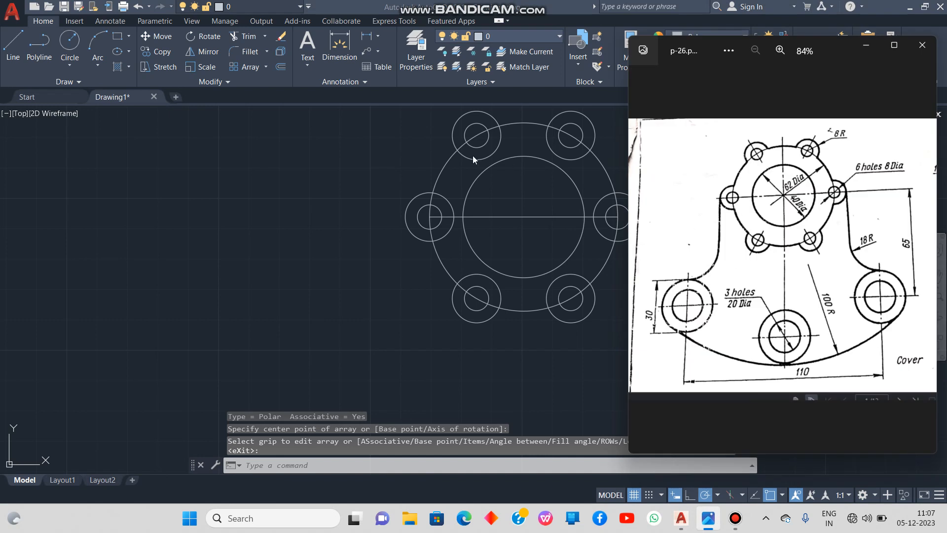
click(864, 49)
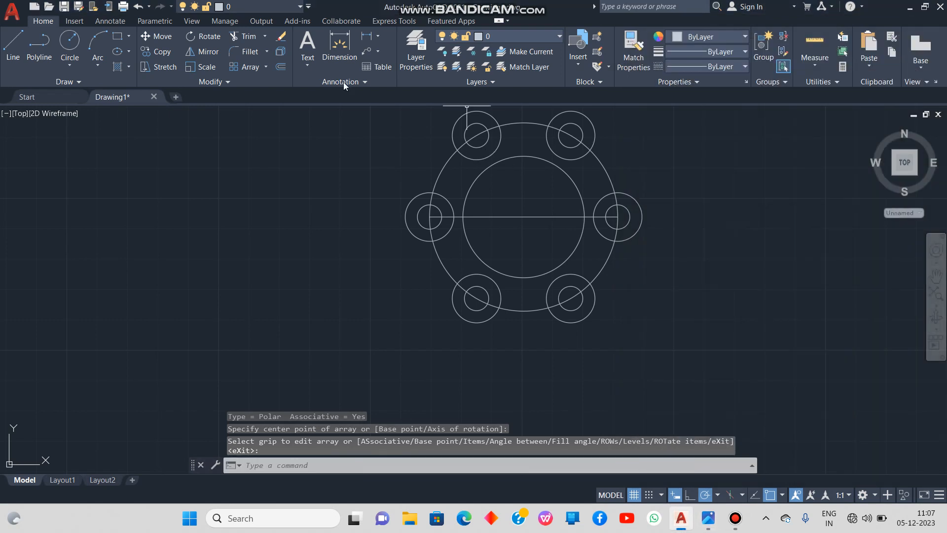
click(242, 36)
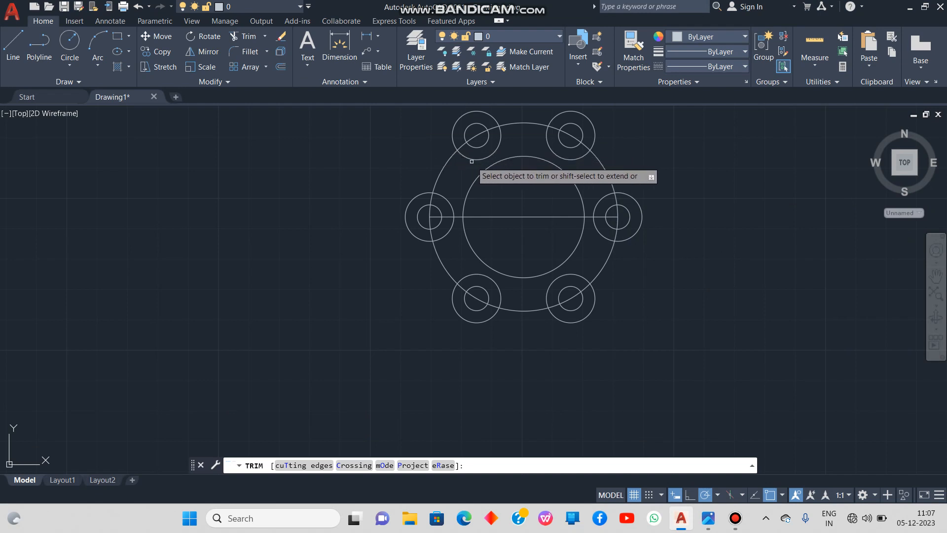
scroll(472, 161, up, 4)
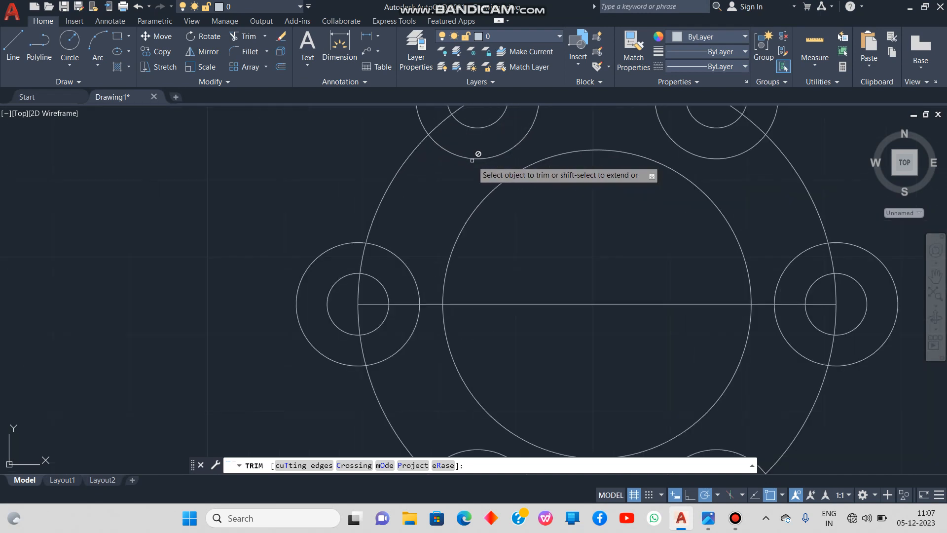
scroll(548, 200, down, 2)
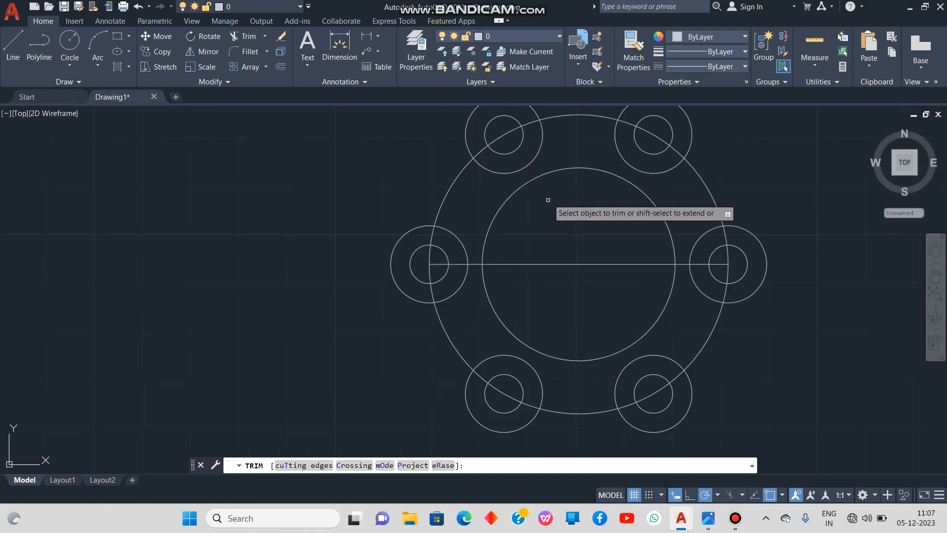
middle_drag(548, 206, 518, 239)
key(Escape)
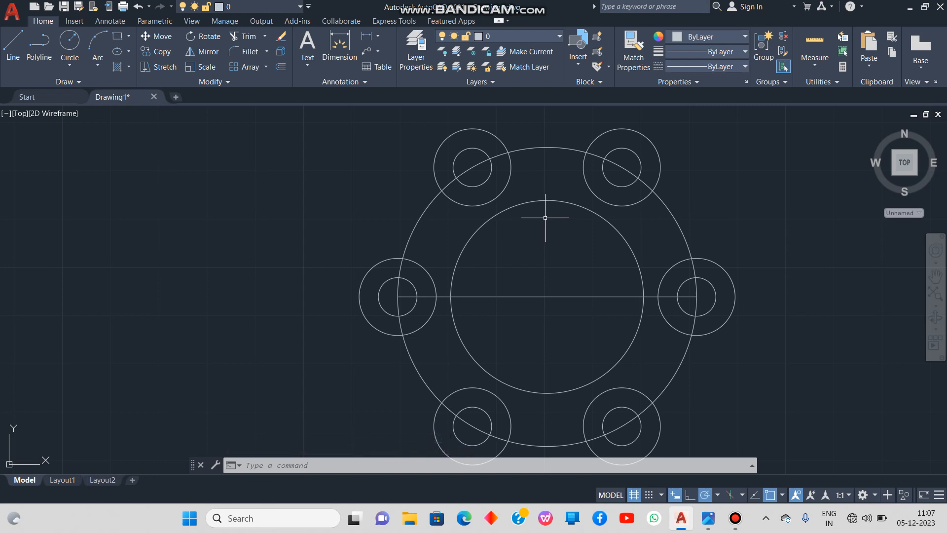
Explode the polar array of lug circles and holes into separate circles
scroll(545, 217, down, 2)
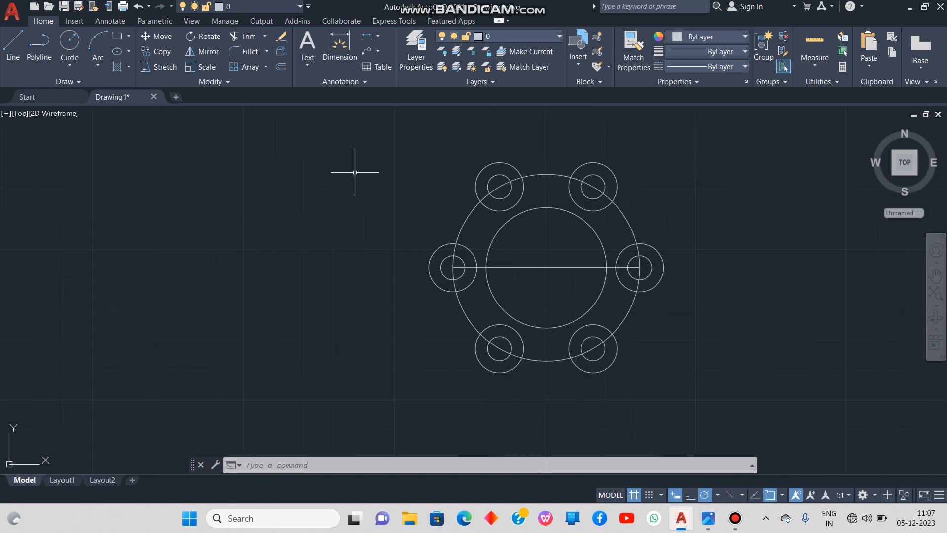
text(X)
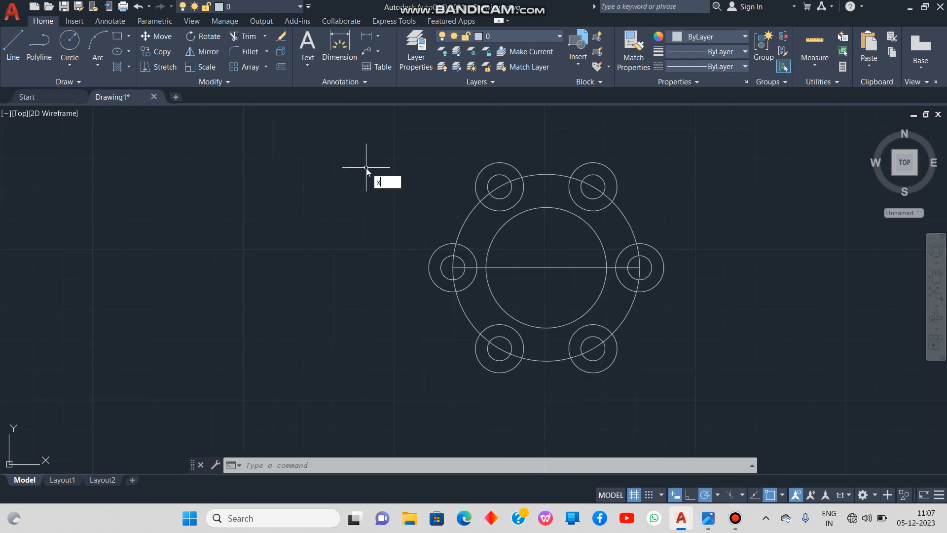
click(400, 194)
click(365, 121)
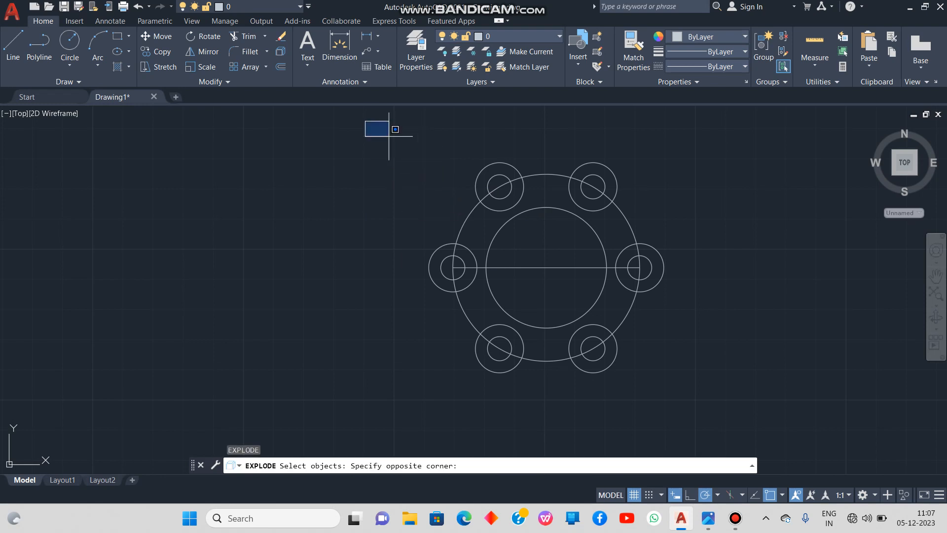
click(752, 409)
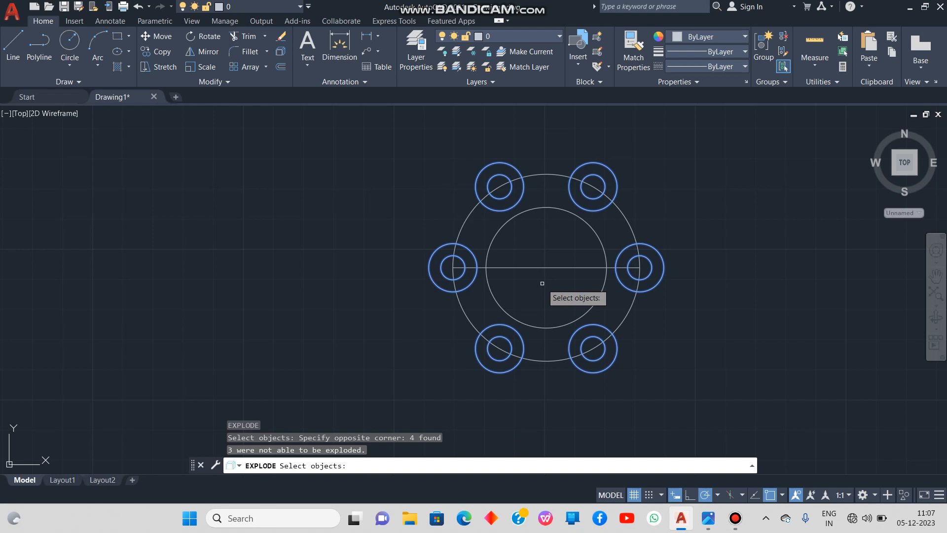
key(Return)
Trim away the portions of the six radius-8 lug circles that lie inside the 62-diameter circle
click(241, 37)
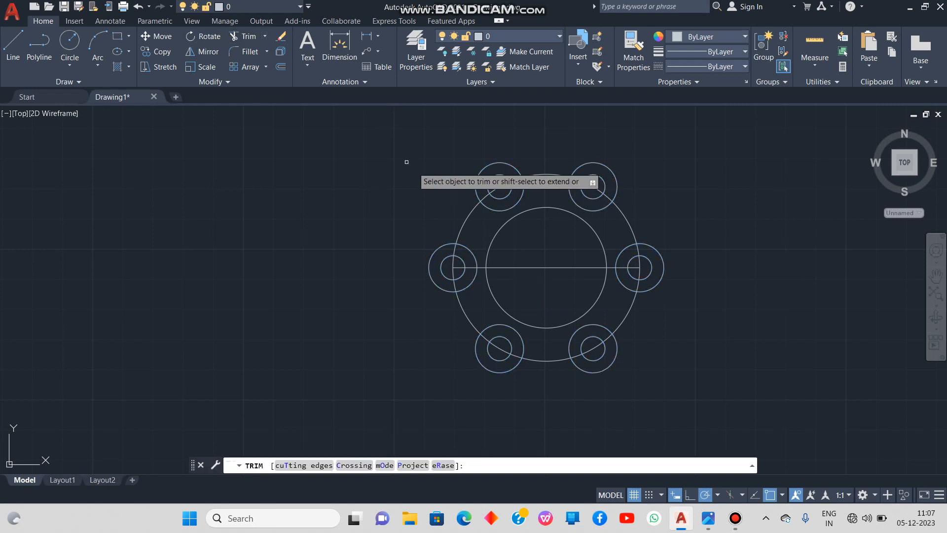
click(515, 208)
click(587, 205)
click(620, 253)
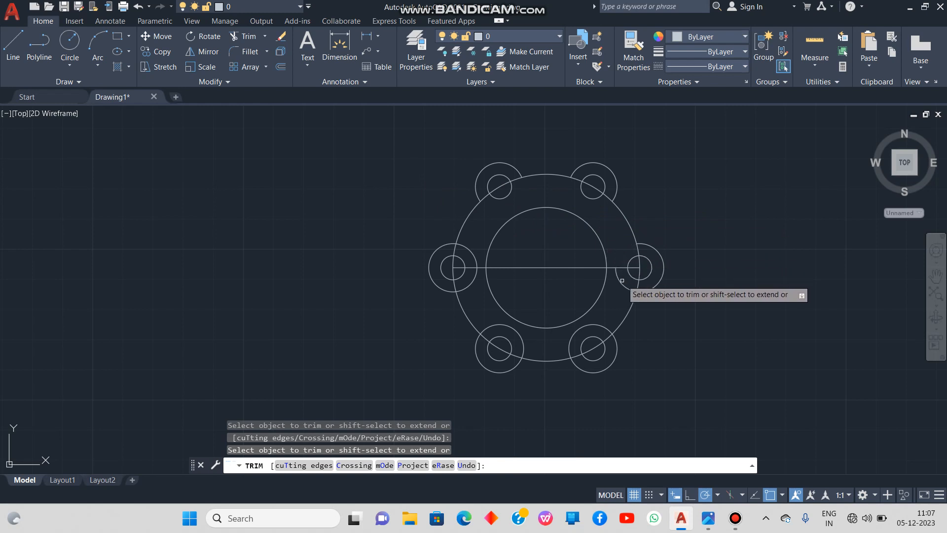
click(576, 332)
click(514, 328)
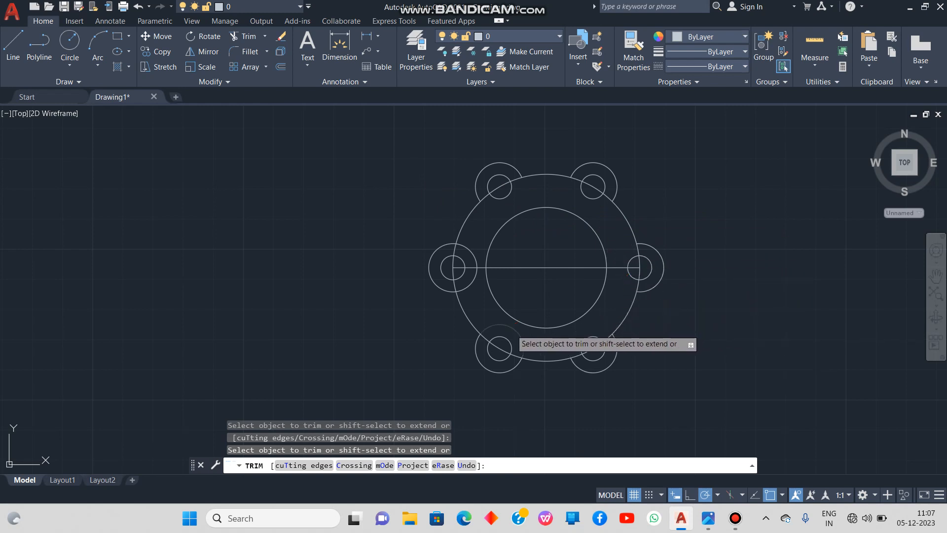
click(475, 278)
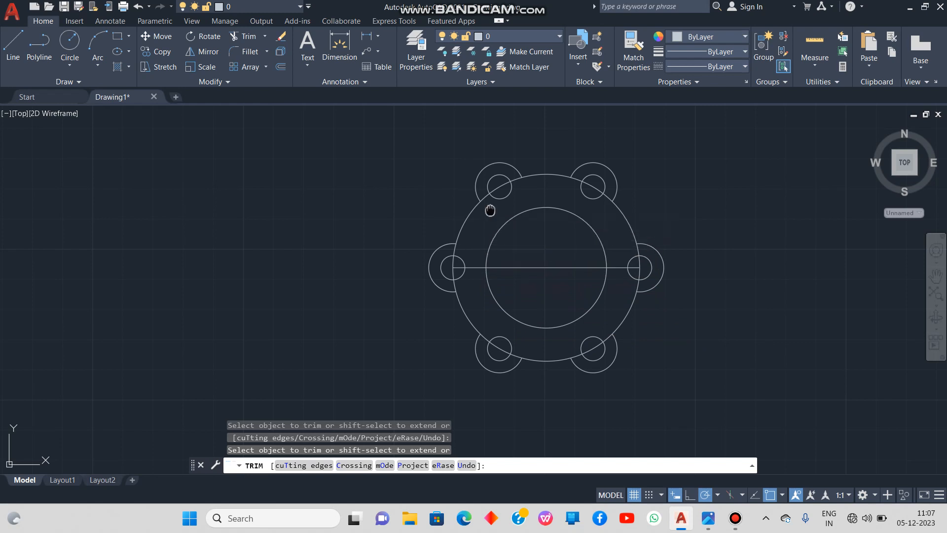
Trim the 62-diameter circle between the small holes and the outer arcs at all six lugs
middle_drag(491, 209, 452, 225)
scroll(451, 225, up, 2)
click(451, 222)
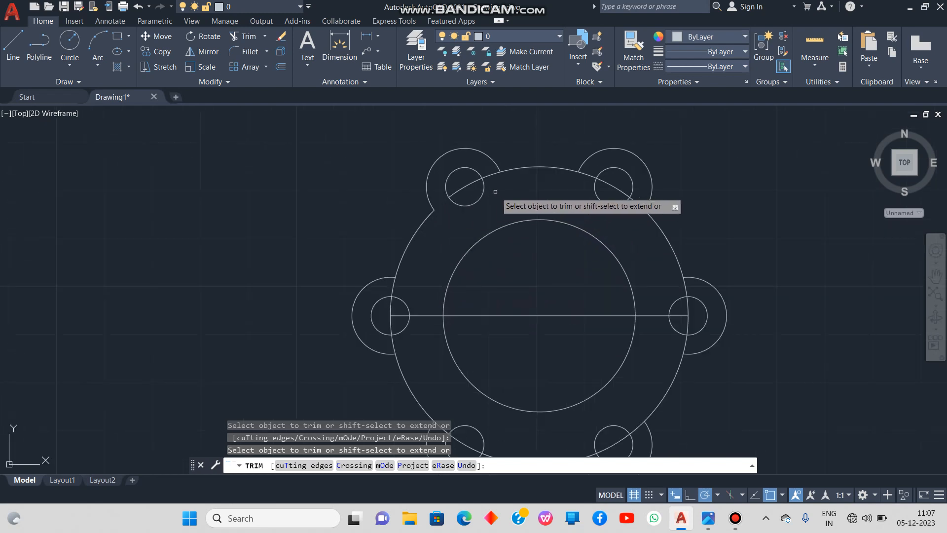
click(586, 175)
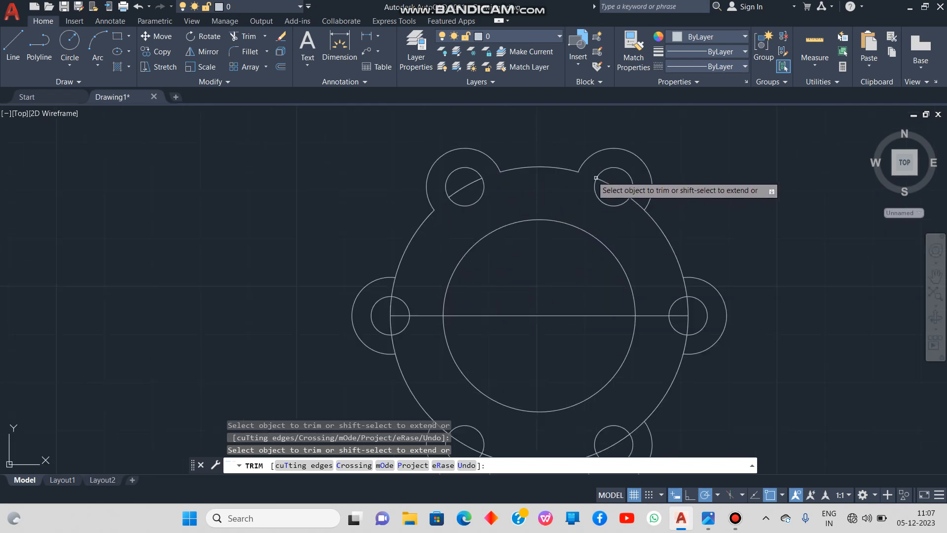
click(685, 286)
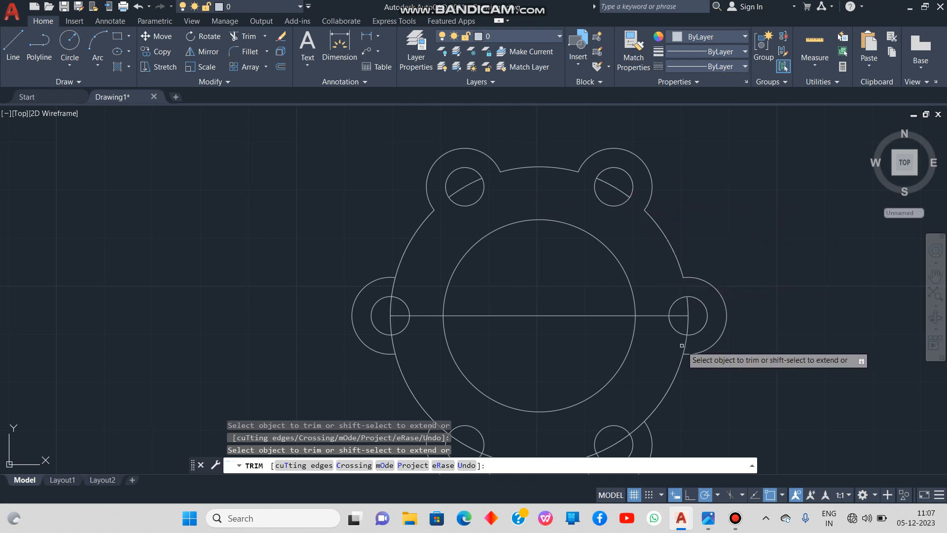
click(685, 345)
key(Return)
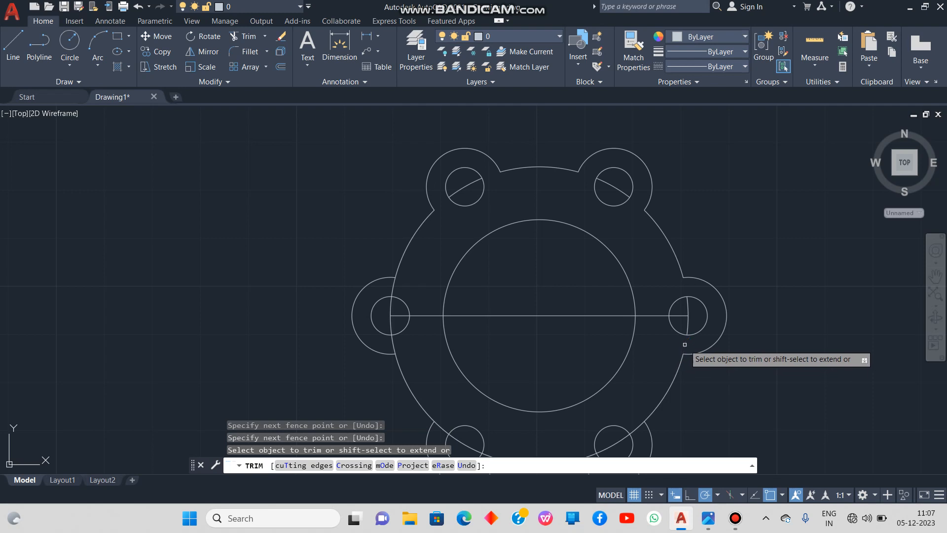
middle_drag(673, 349, 696, 262)
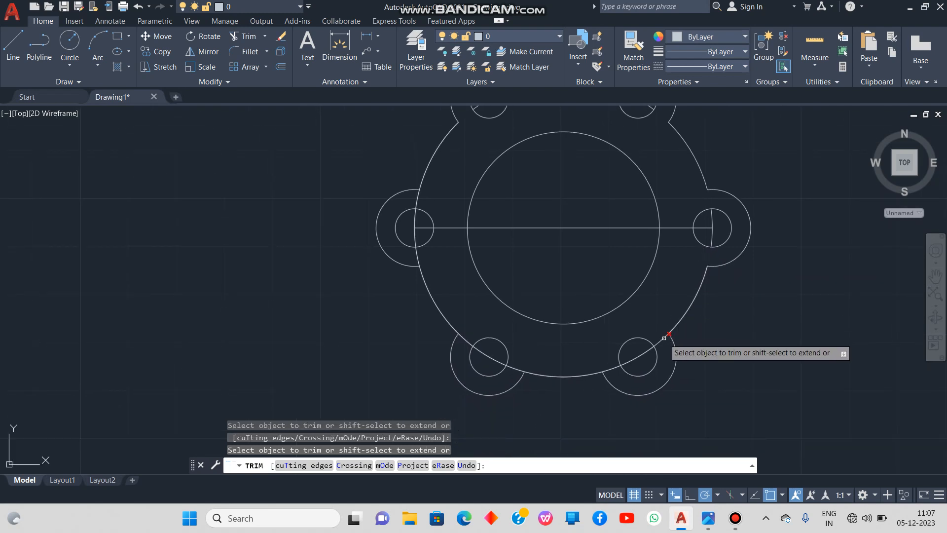
click(613, 368)
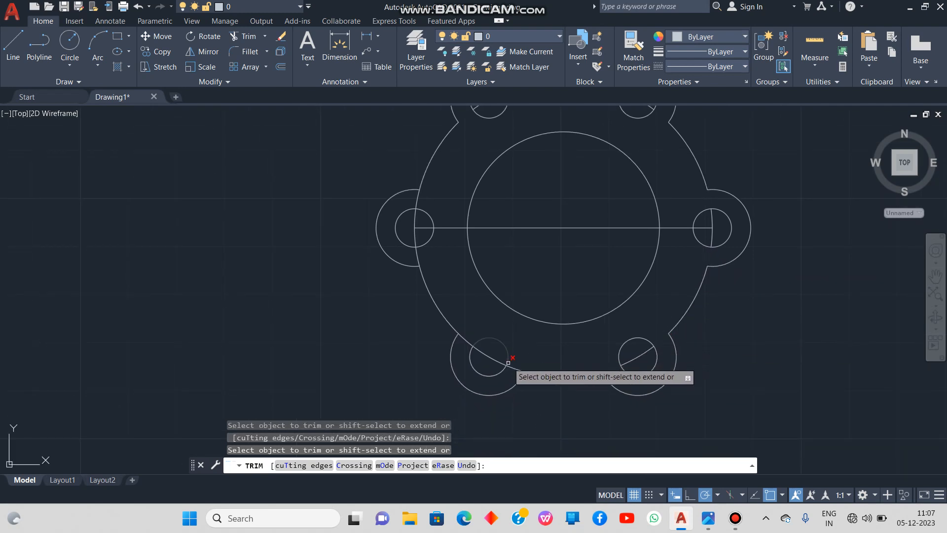
click(472, 340)
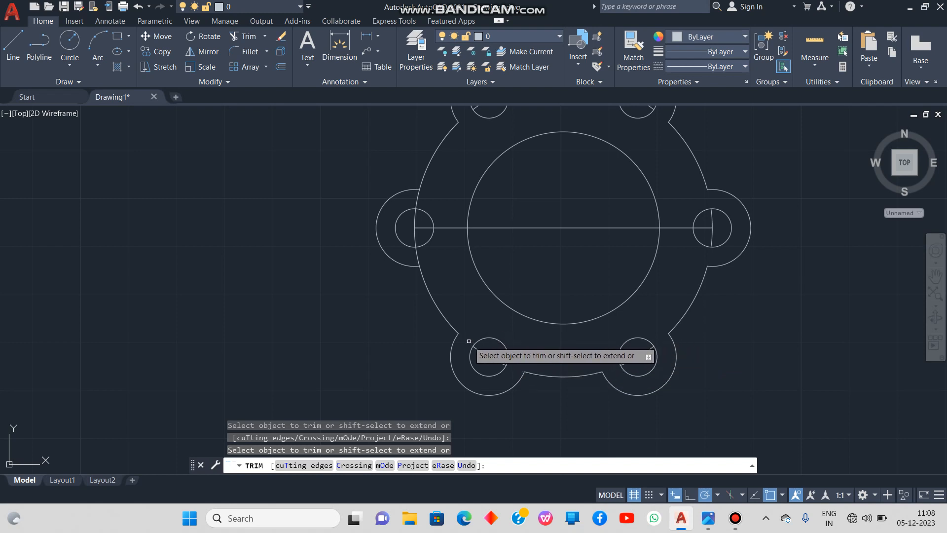
click(420, 255)
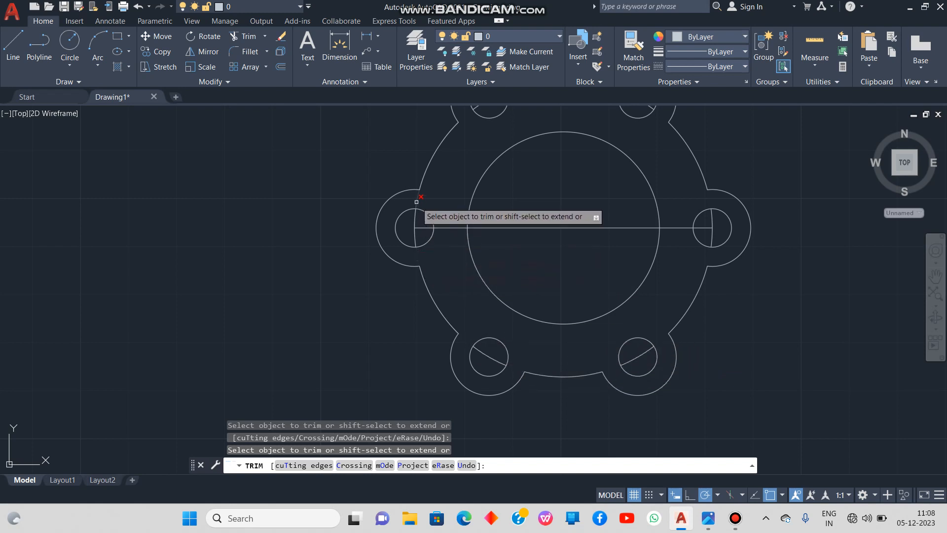
scroll(458, 182, down, 2)
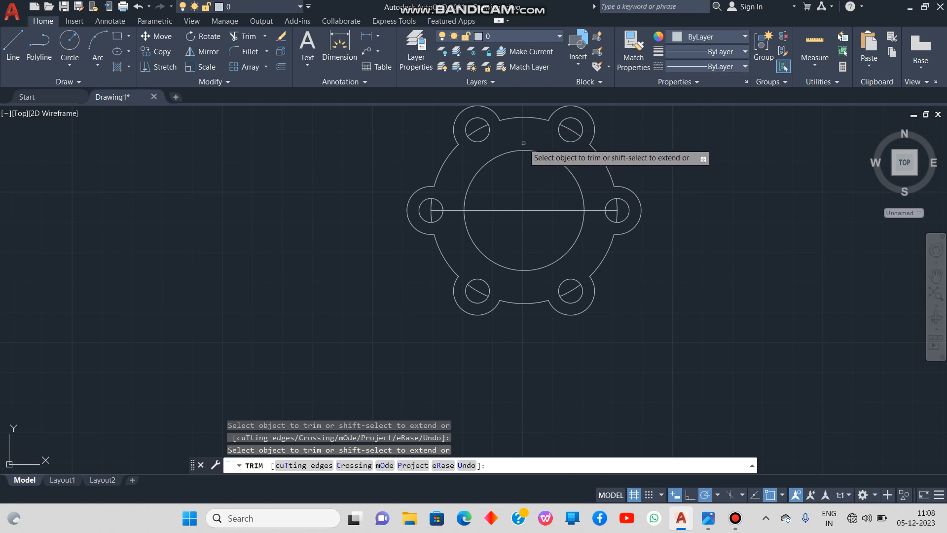
key(Escape)
Erase the six leftover arc pieces inside the 8-diameter holes
click(475, 132)
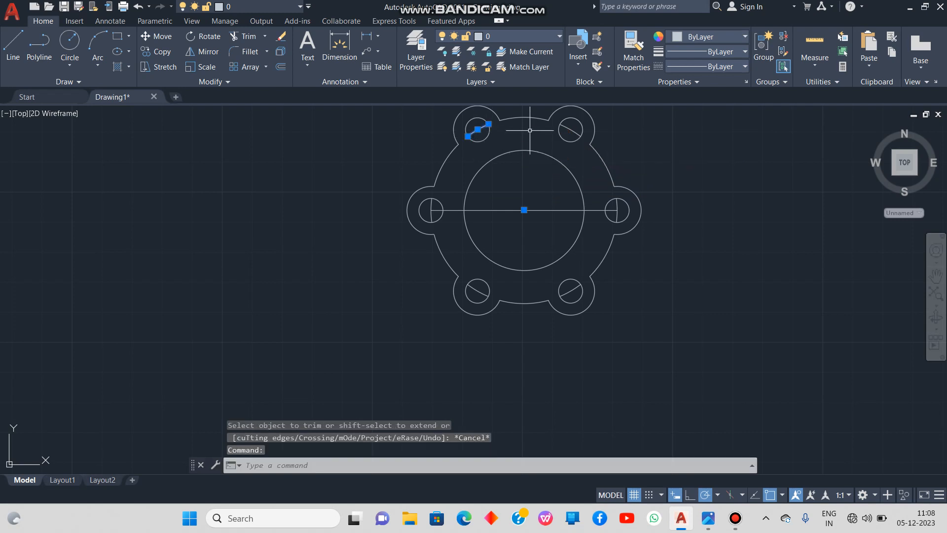
click(570, 130)
click(617, 211)
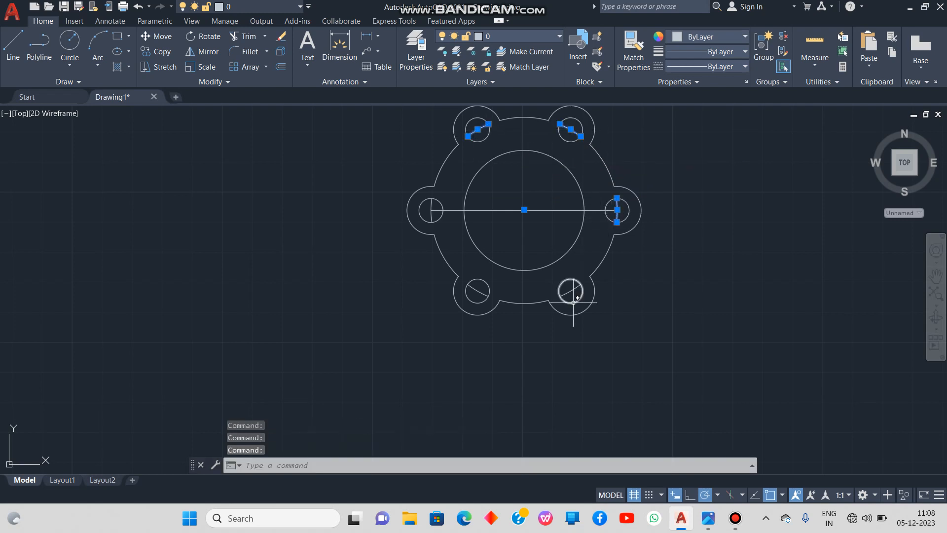
click(479, 292)
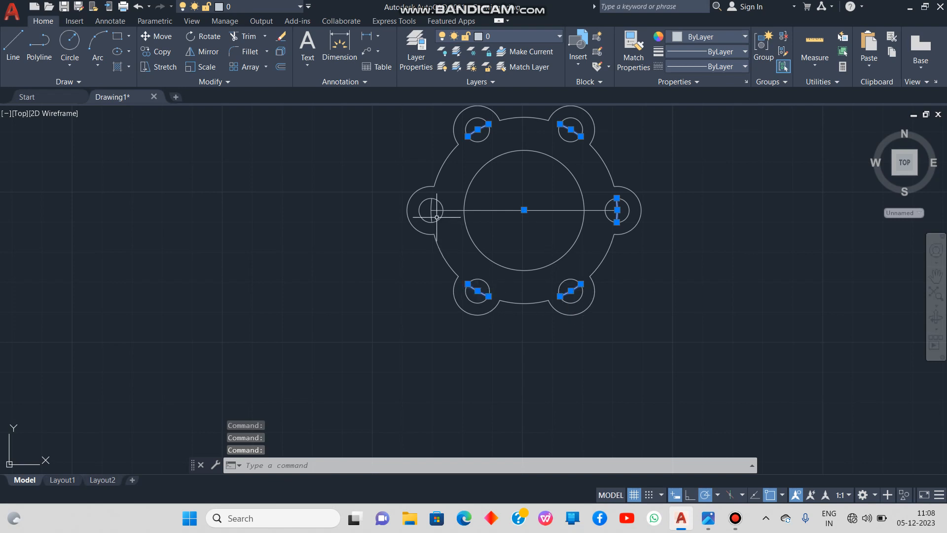
key(Delete)
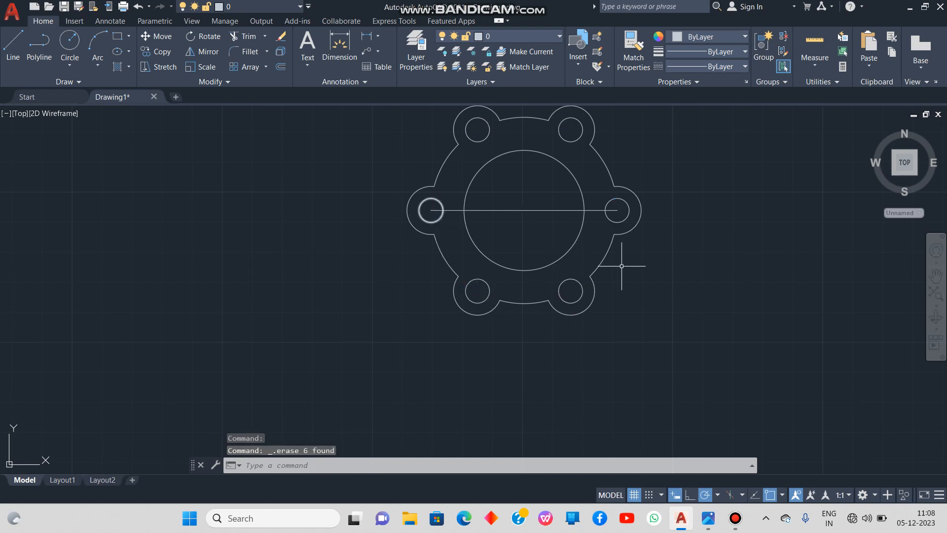
Following the p-26 reference, draw a line 65 down from the flange centre and continue it 55 horizontally to the right
click(708, 518)
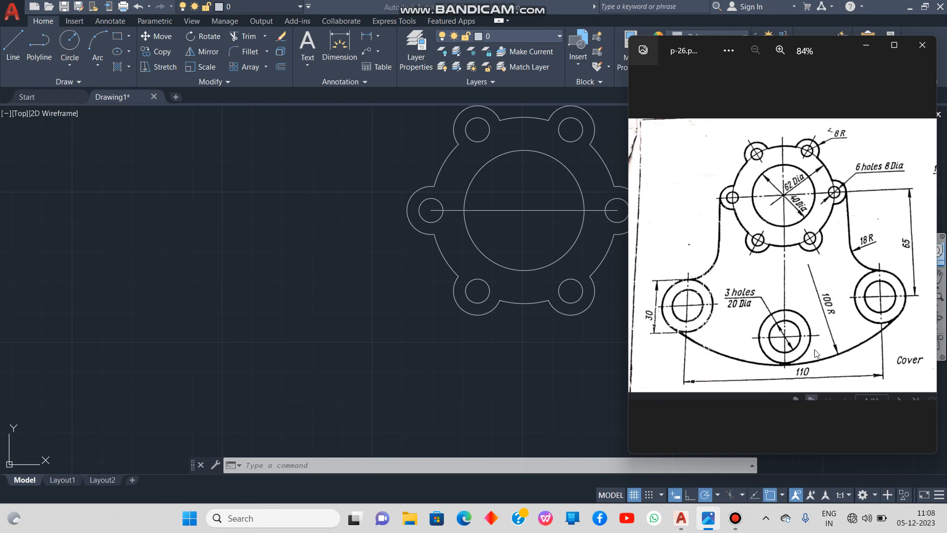
click(866, 45)
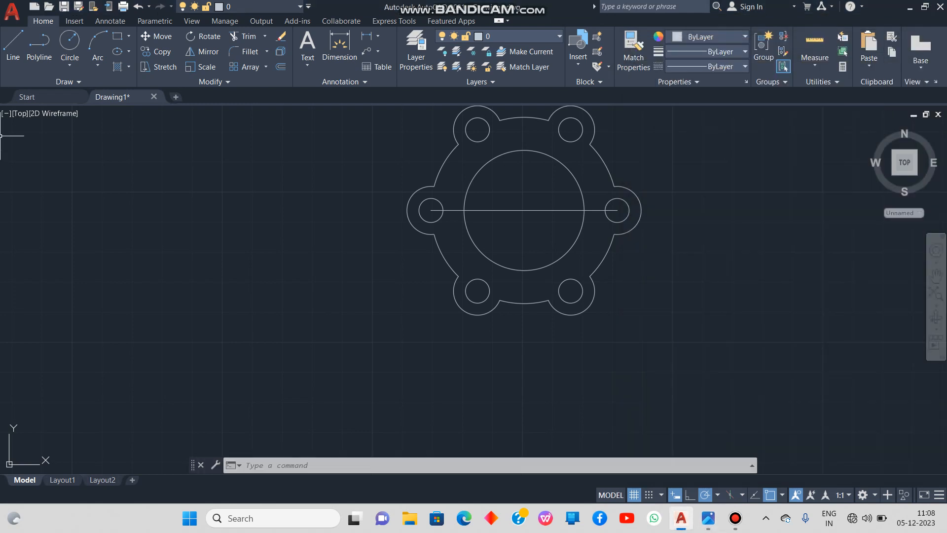
click(13, 47)
click(524, 210)
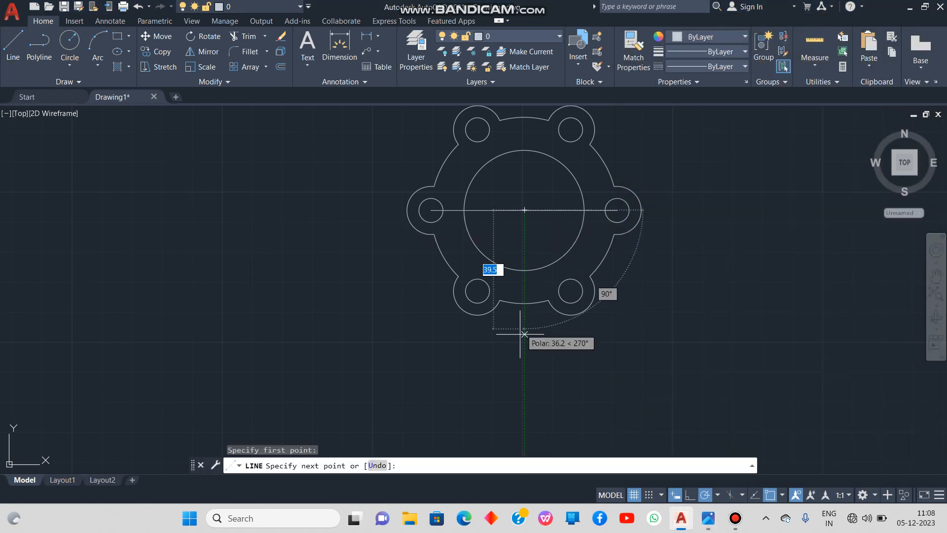
text(65)
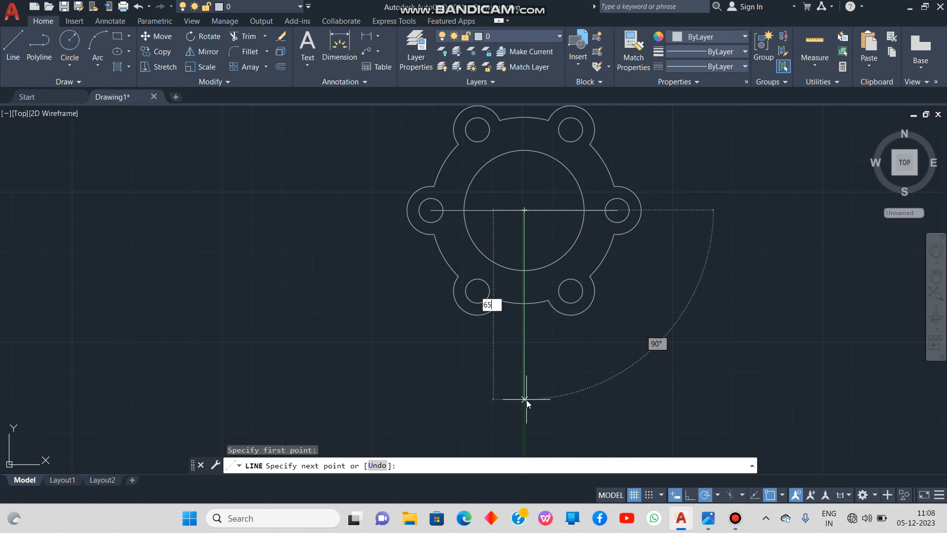
key(Return)
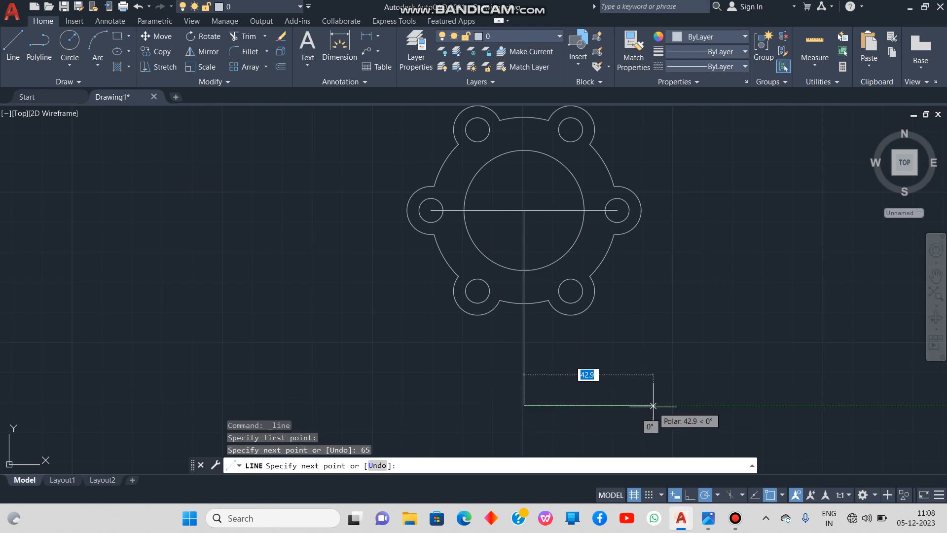
text(55)
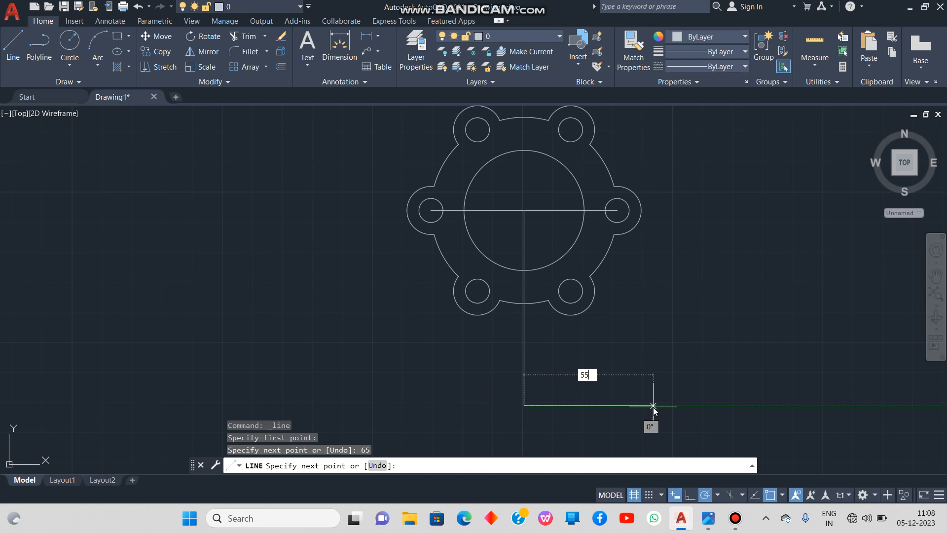
key(Return)
key(Escape)
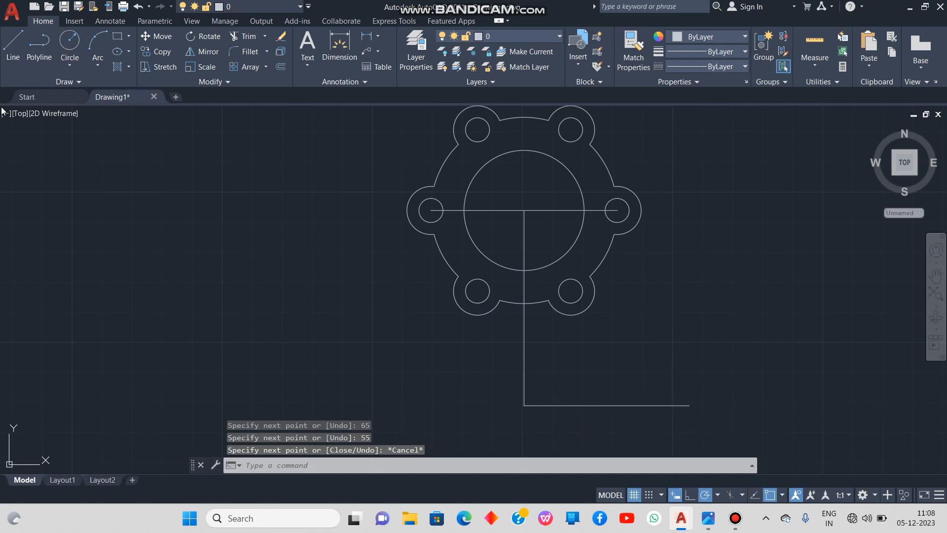
Draw a horizontal line 55 long to the left from the lower end of the vertical construction line
click(13, 47)
click(524, 406)
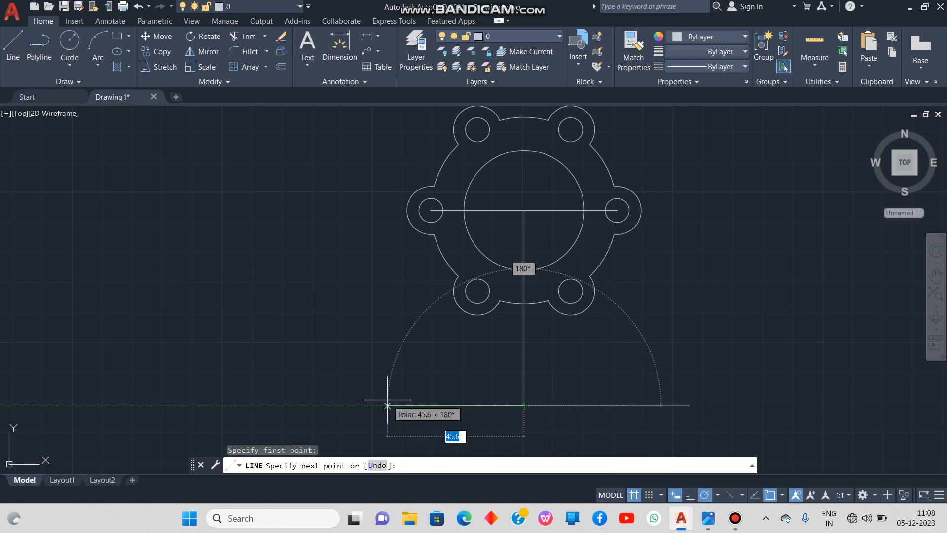
text(55)
key(Return)
key(Return)
Add linear dimensions to the vertical construction line and the full lower horizontal span, and undo both dimensions
middle_drag(423, 386, 391, 360)
click(366, 42)
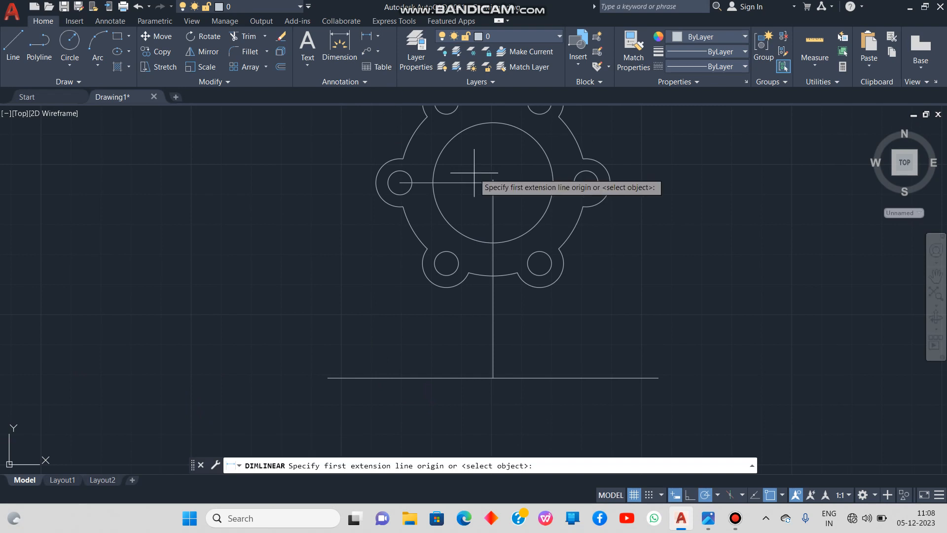
click(492, 183)
click(492, 377)
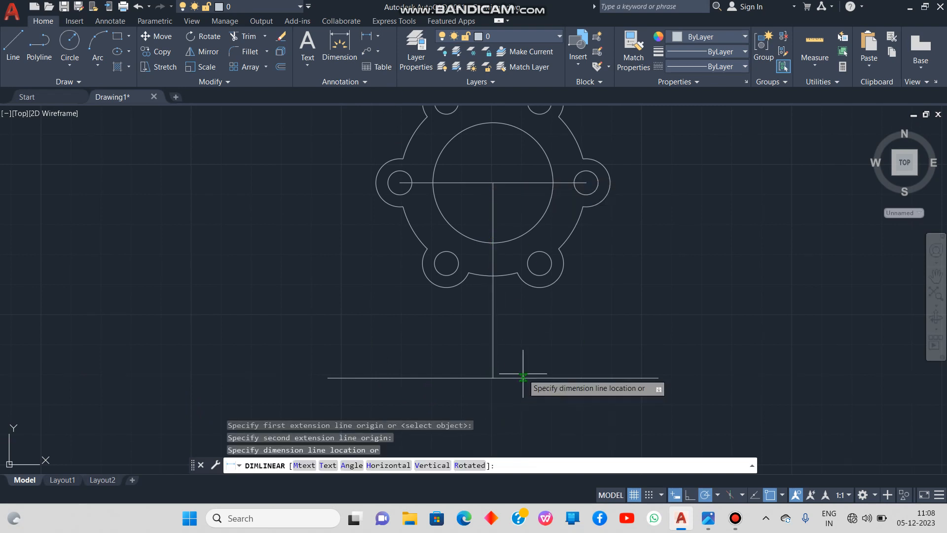
click(531, 371)
key(Return)
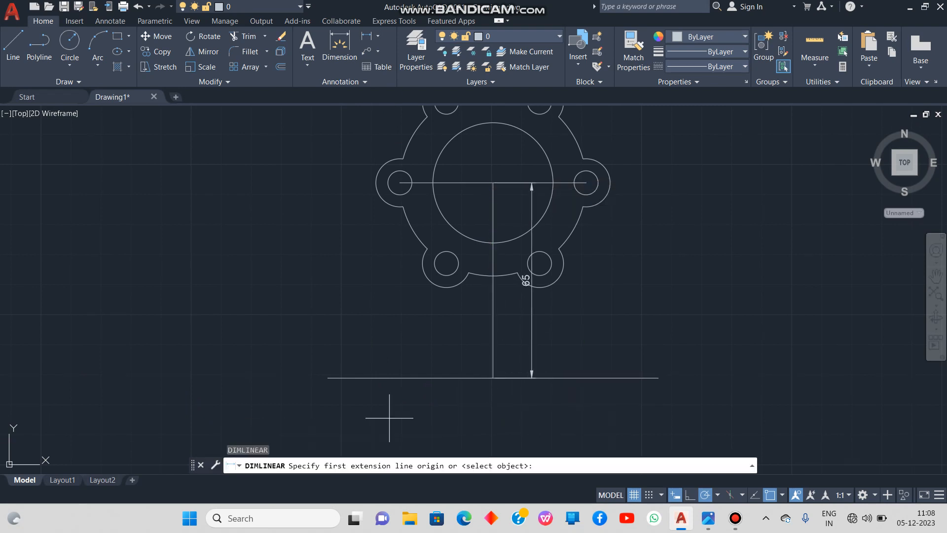
click(327, 377)
click(658, 378)
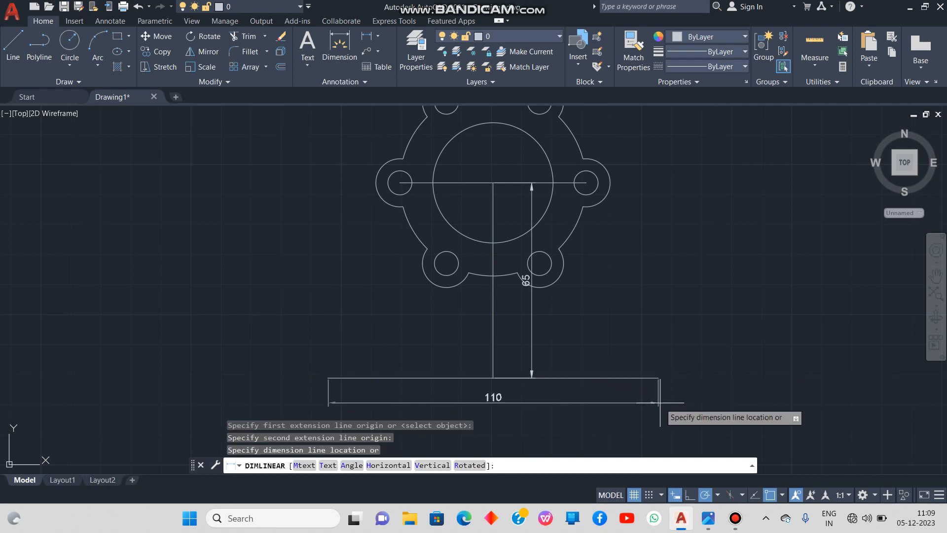
click(625, 403)
key(ctrl+z)
key(ctrl+z)
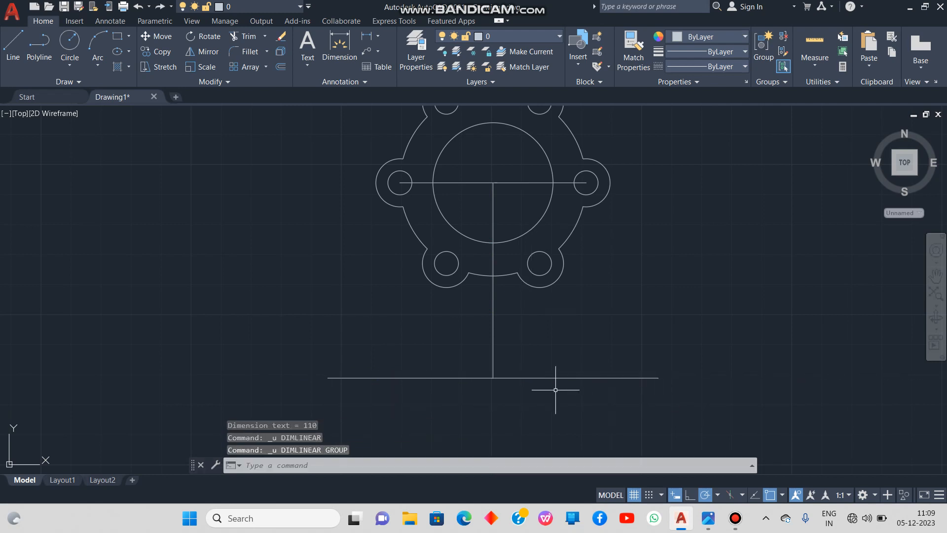
Following the p-26 reference, draw a 20-diameter circle centred on the left end of the lower horizontal line
mouse_move(709, 518)
click(696, 453)
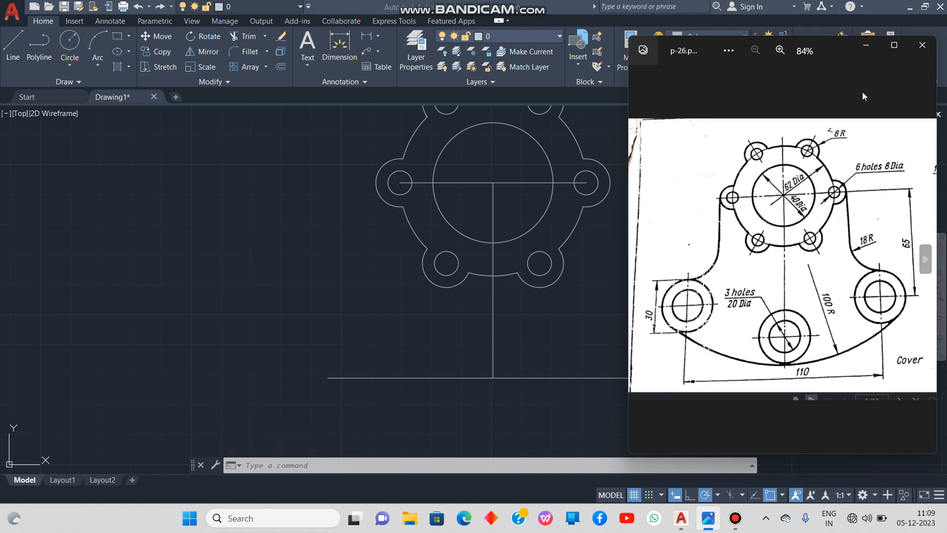
click(866, 45)
click(69, 65)
click(90, 111)
click(328, 377)
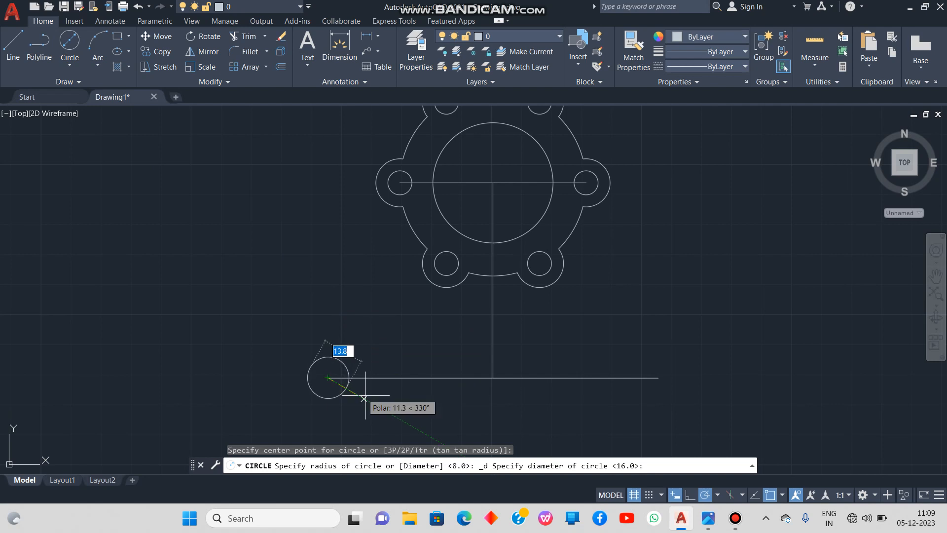
text(20)
key(Return)
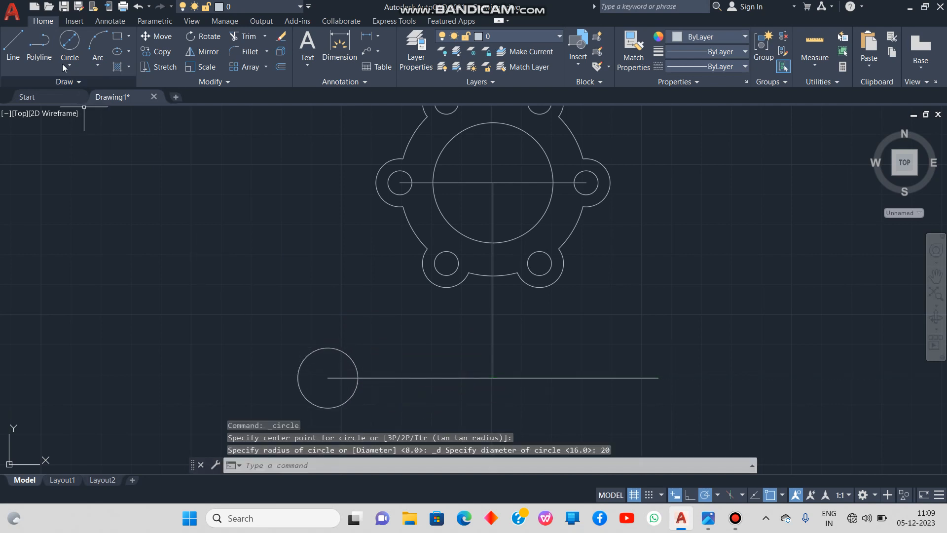
Draw a 30-diameter circle concentric with the 20-diameter hole
click(69, 45)
click(328, 378)
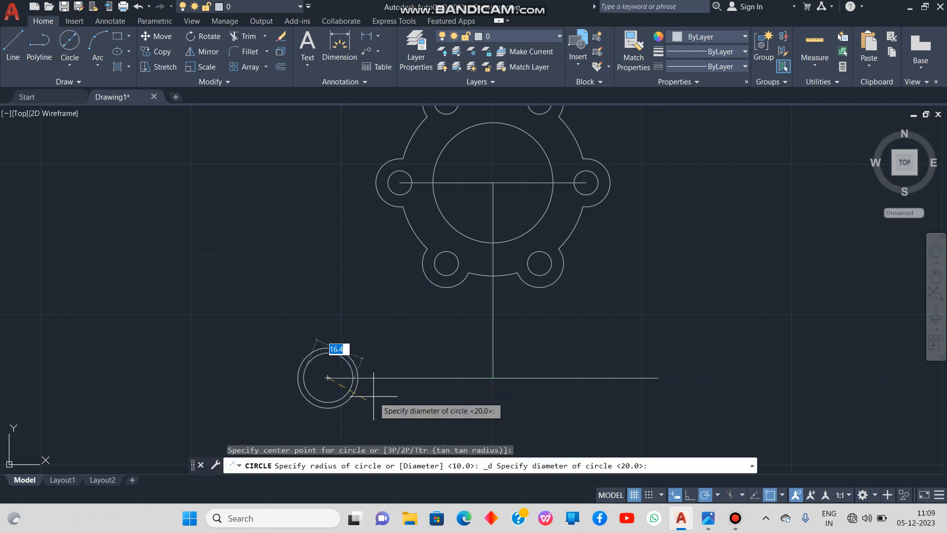
text(30)
key(Return)
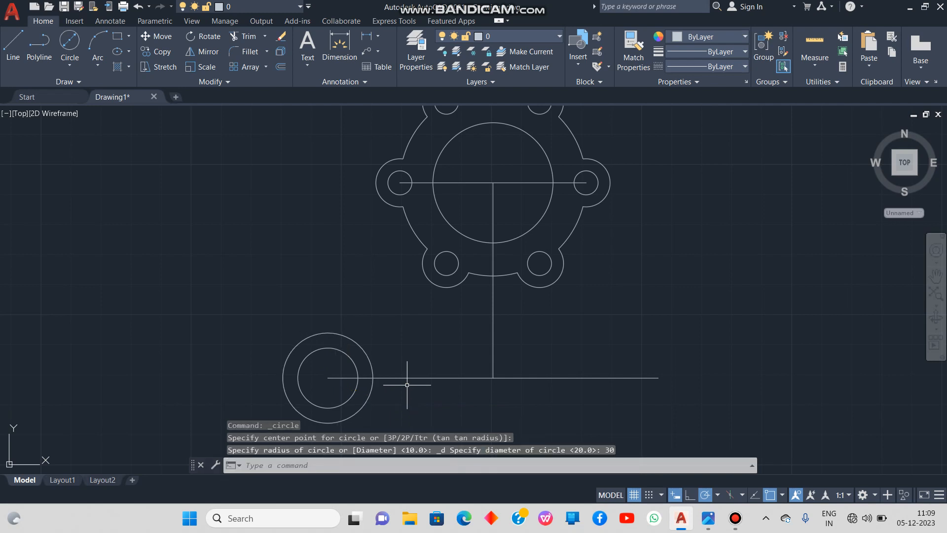
Copy the 20- and 30-diameter circles from the left end to the right end of the lower horizontal line
click(336, 333)
click(328, 350)
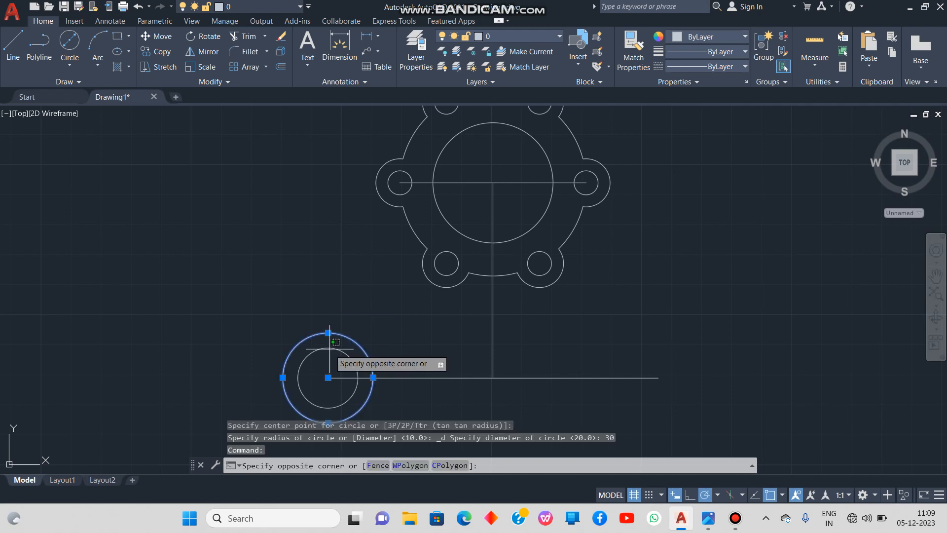
click(324, 350)
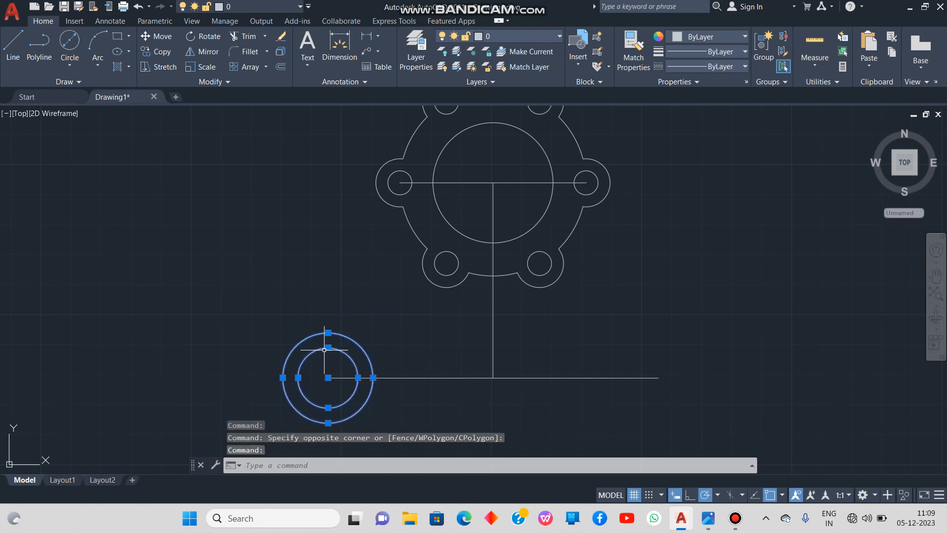
right_click(227, 165)
click(271, 267)
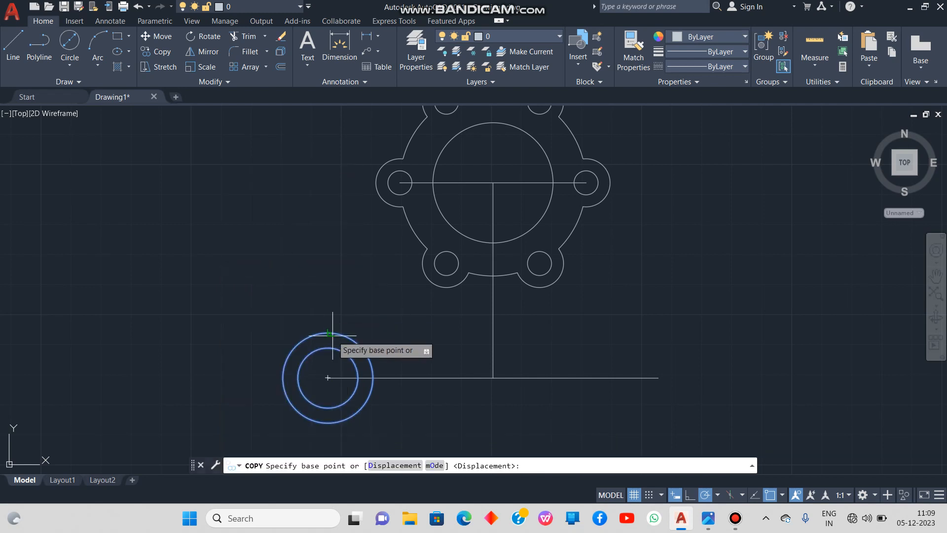
click(328, 377)
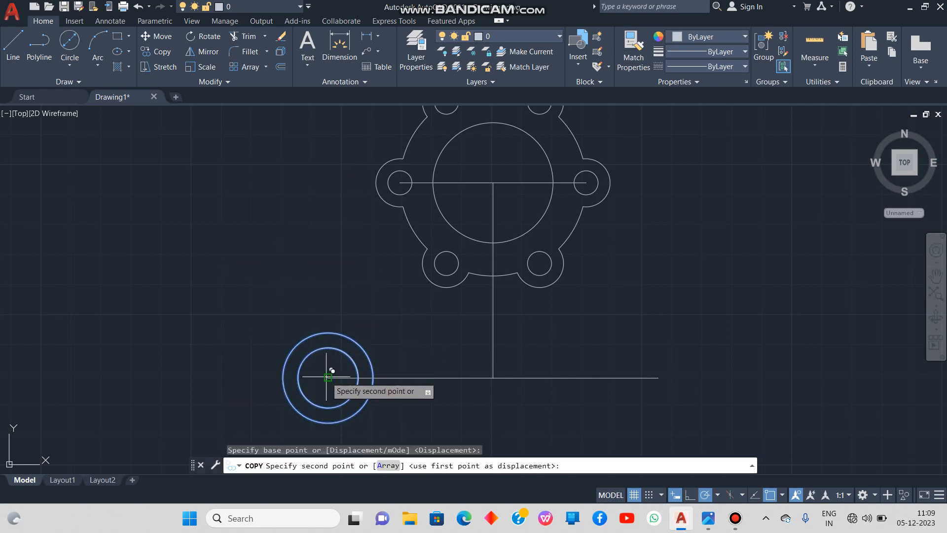
click(659, 377)
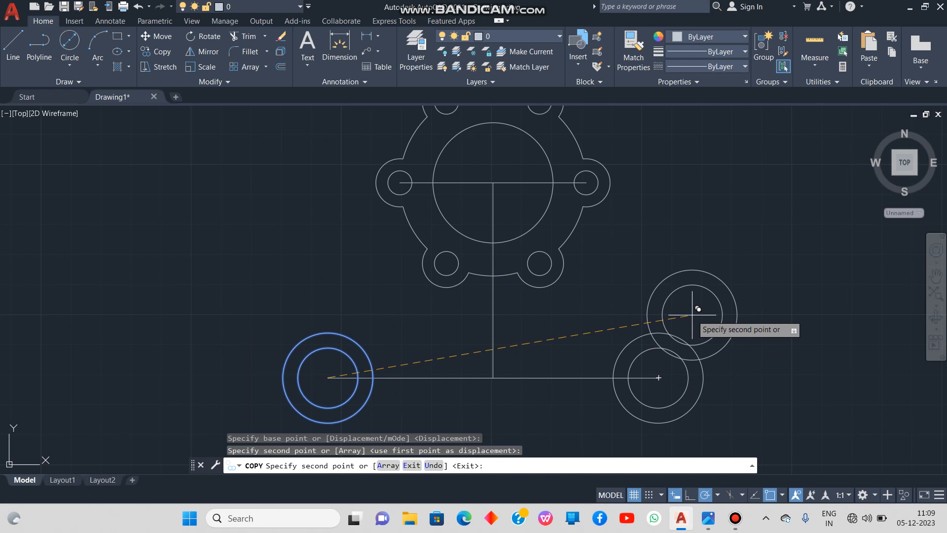
key(Escape)
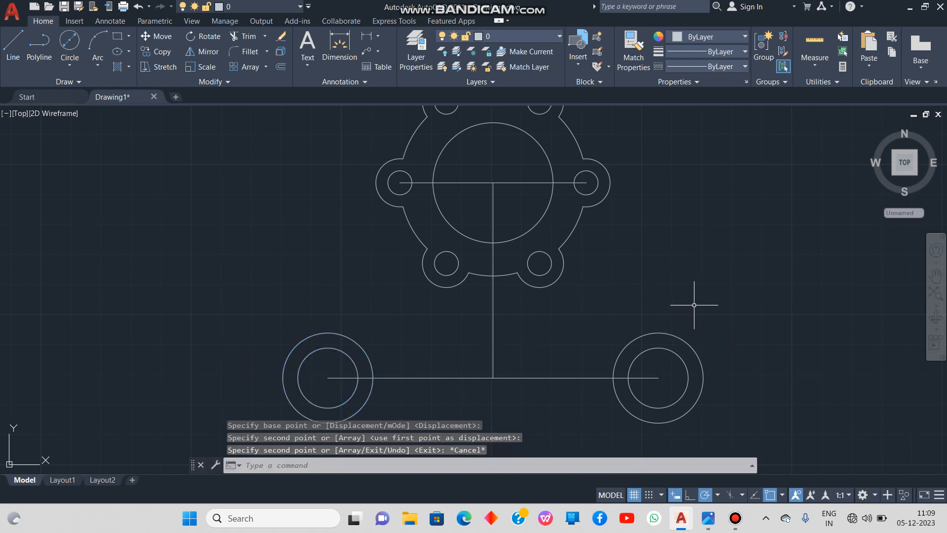
Try to erase the four construction lines, and undo the erasure
click(492, 316)
click(532, 376)
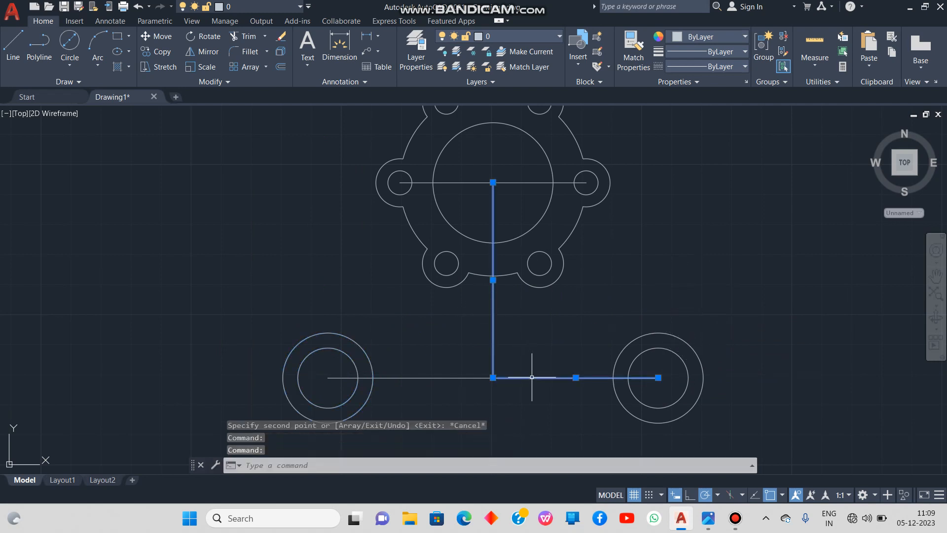
click(461, 376)
click(477, 183)
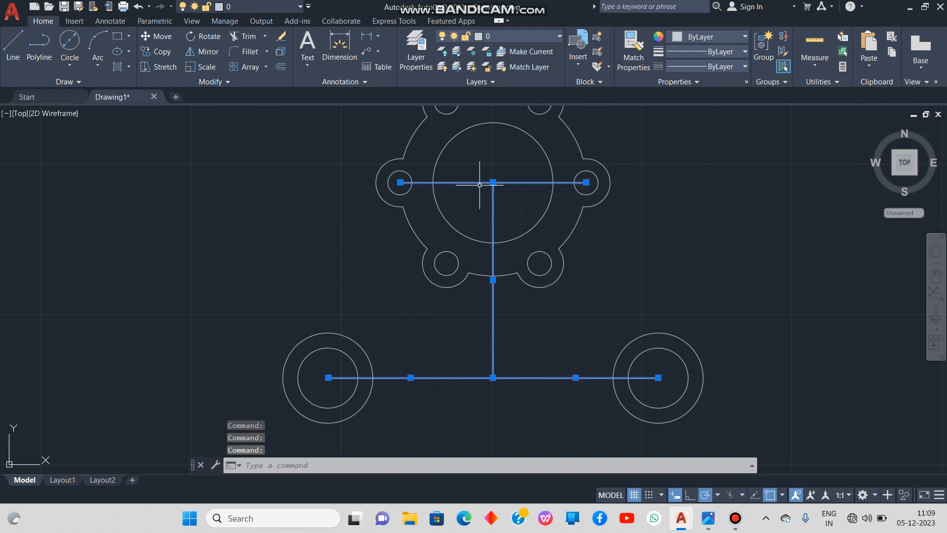
key(Delete)
scroll(577, 300, down, 2)
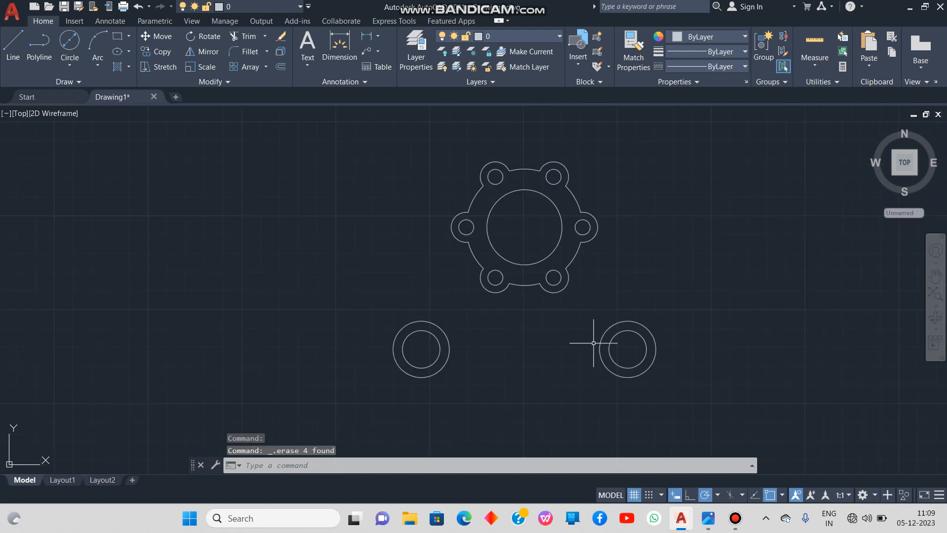
key(ctrl+z)
key(ctrl+z)
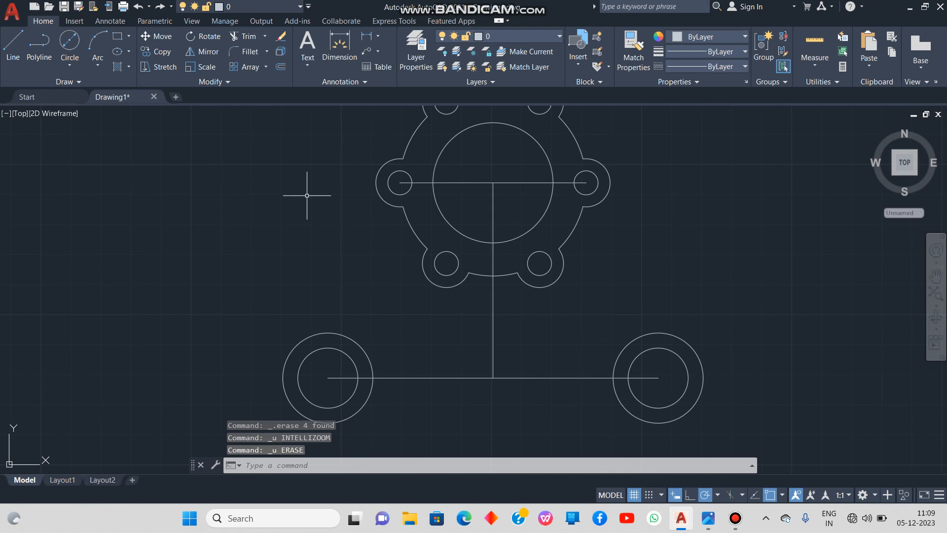
Following the p-26 reference, draw a vertical line from the left lug's outermost point down to the lower horizontal line
click(707, 517)
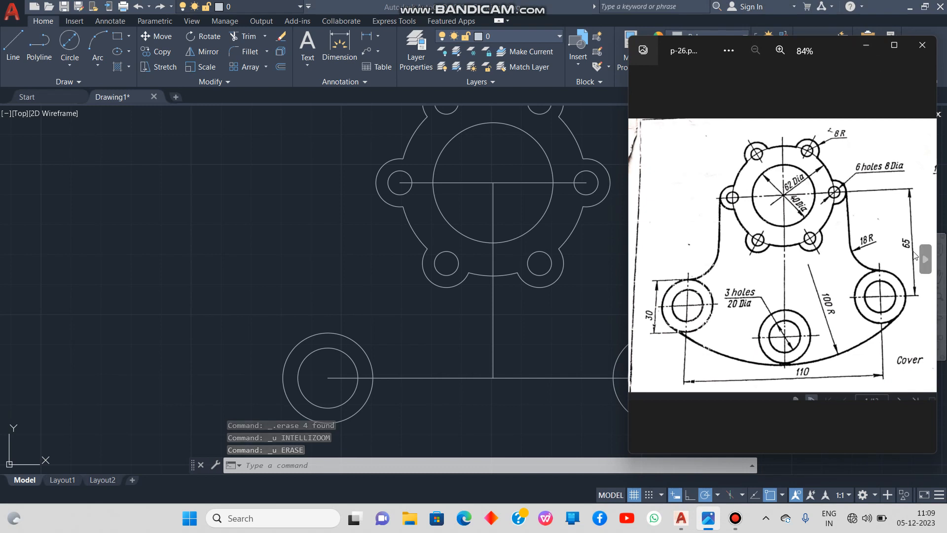
click(858, 49)
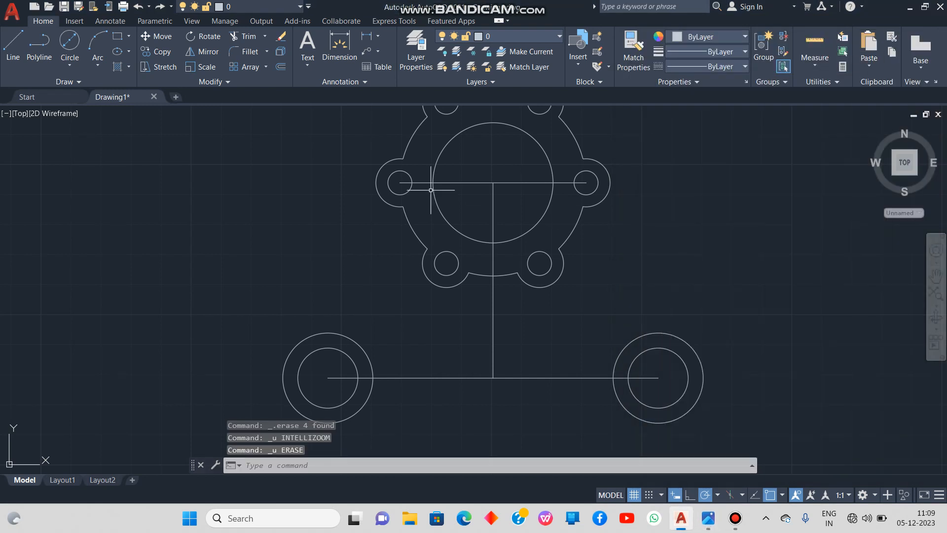
click(13, 47)
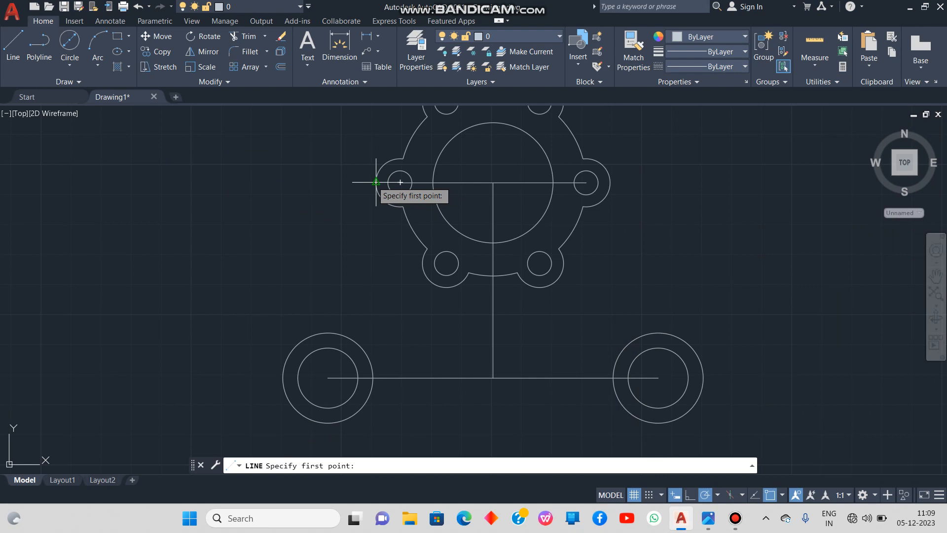
click(376, 182)
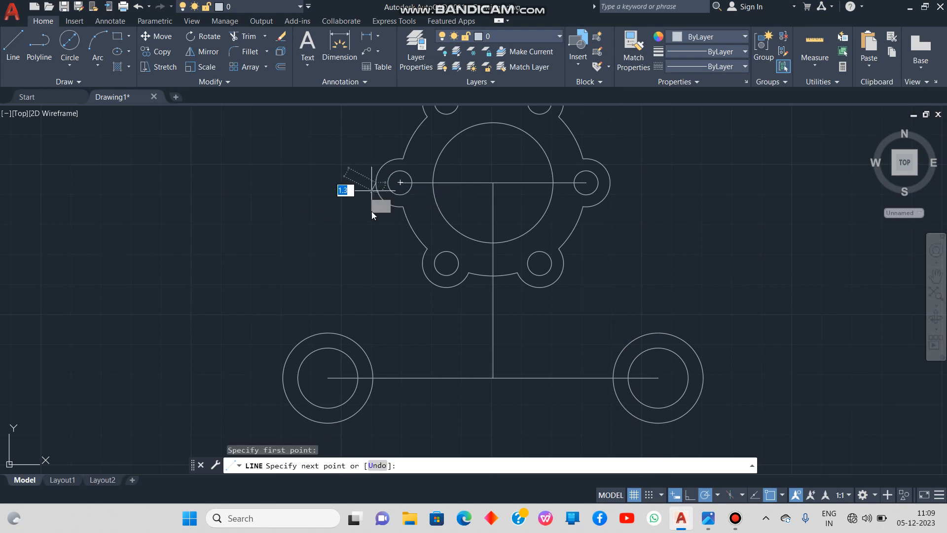
click(376, 378)
key(Escape)
Draw a vertical line from the right lug's outermost point down to the lower horizontal line
key(space)
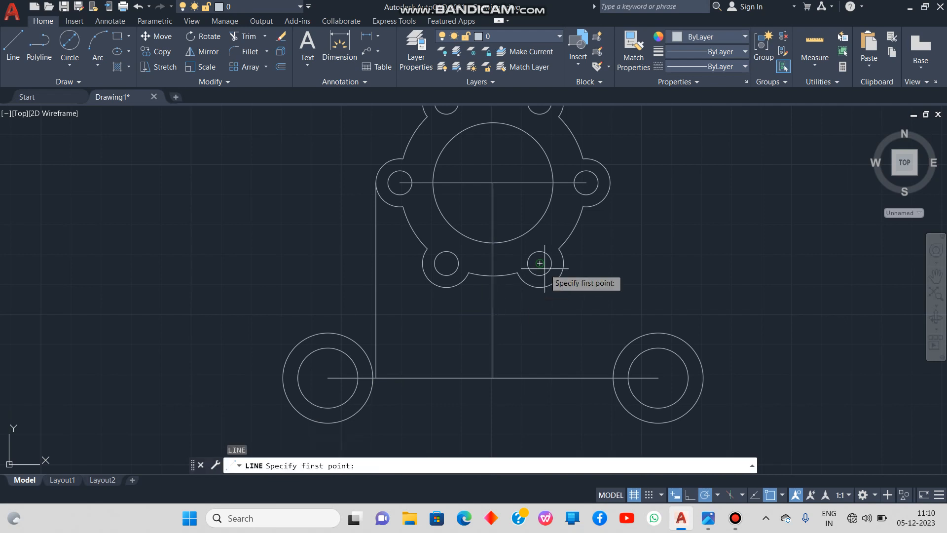
click(609, 182)
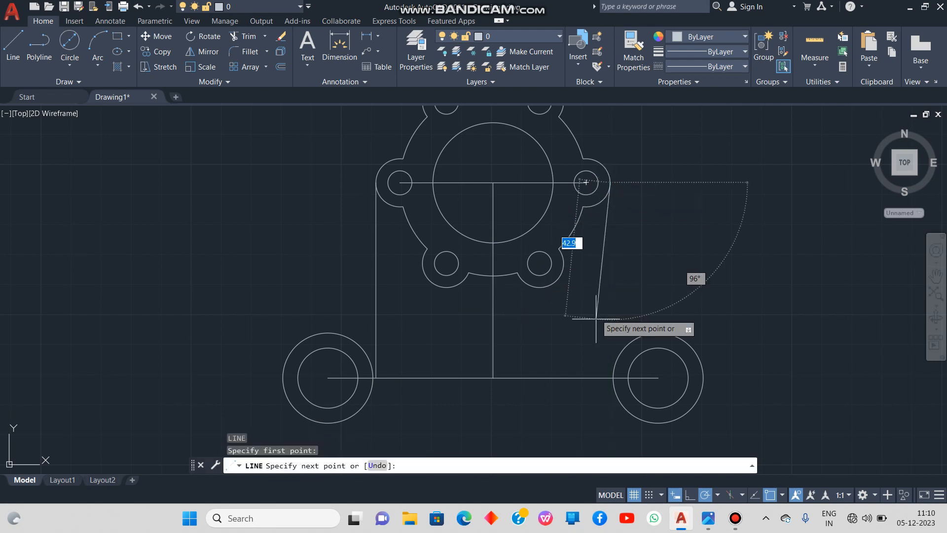
click(610, 378)
key(Escape)
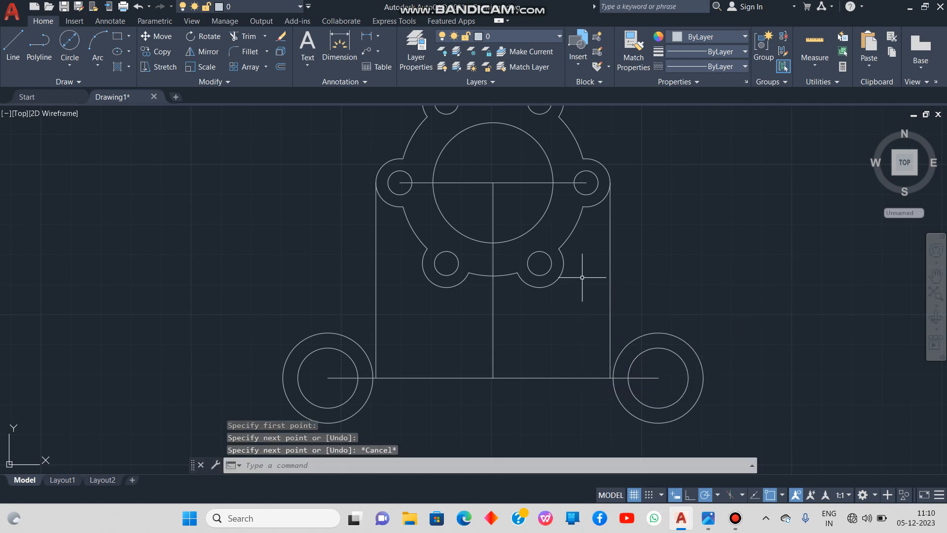
Fillet both lower 30-diameter circles to their neighbouring vertical side lines with radius 18, using the Multiple option
click(245, 51)
click(458, 467)
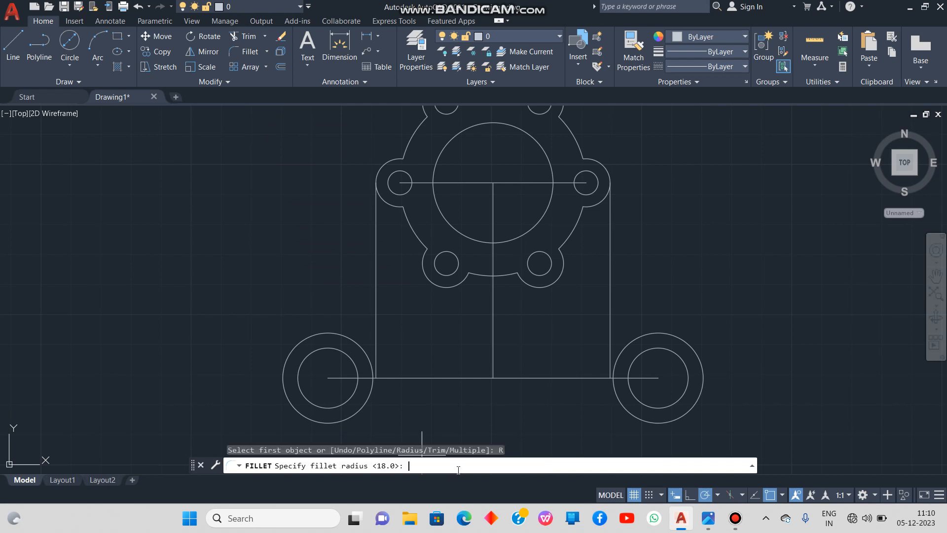
key(Return)
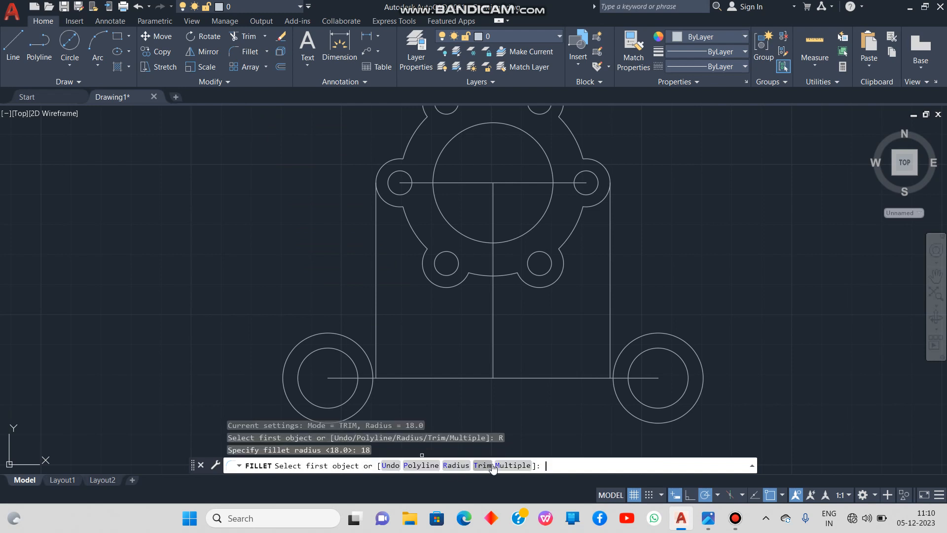
click(513, 465)
click(620, 350)
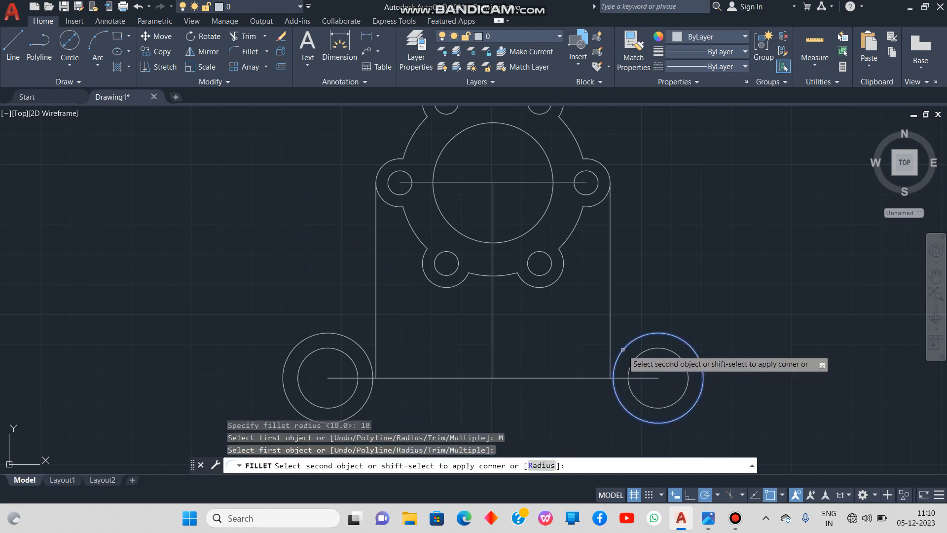
click(611, 326)
click(366, 353)
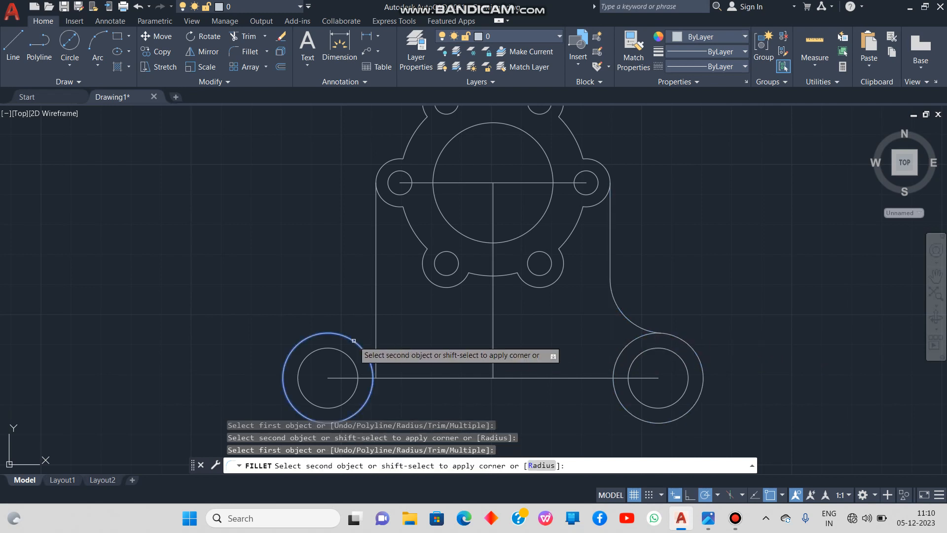
click(376, 324)
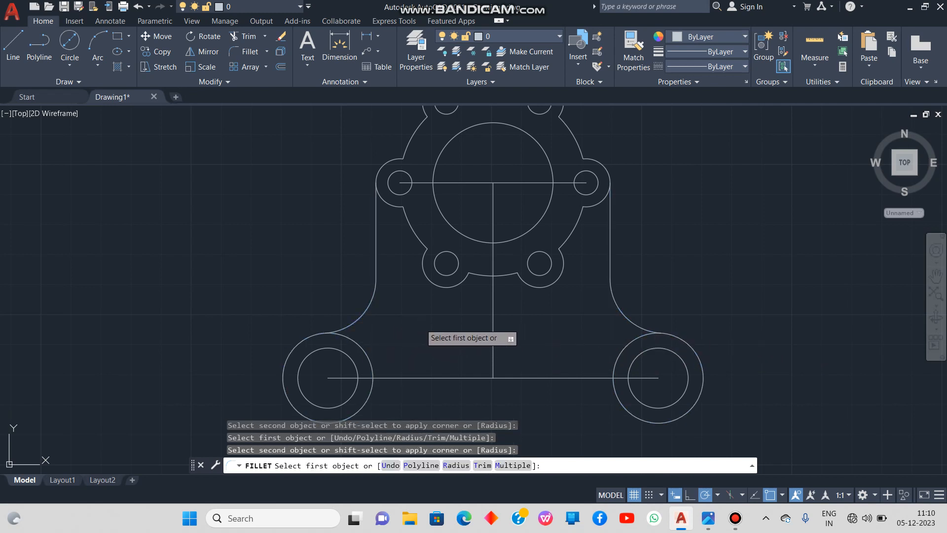
key(Escape)
Erase the four construction lines: both halves of the lower horizontal, the vertical centre line and the horizontal joining the side lugs
click(425, 378)
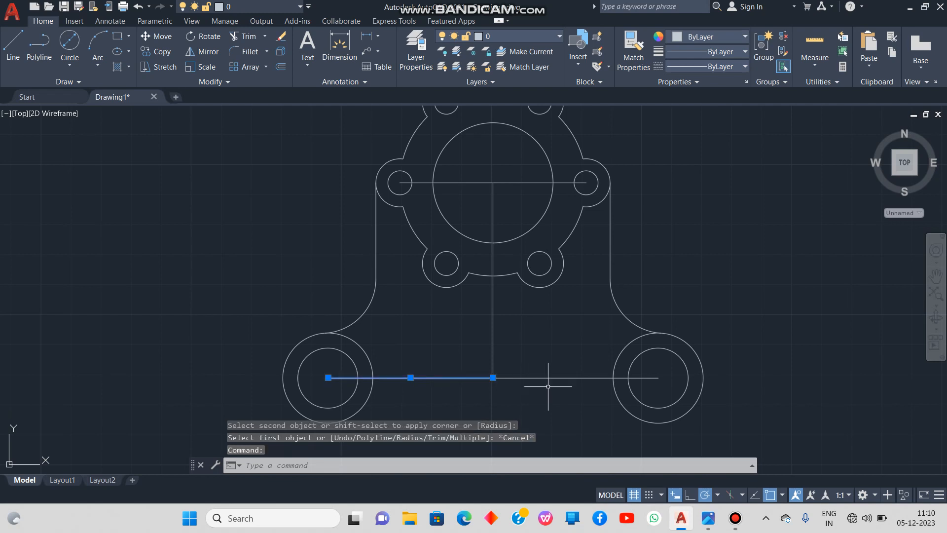
click(493, 340)
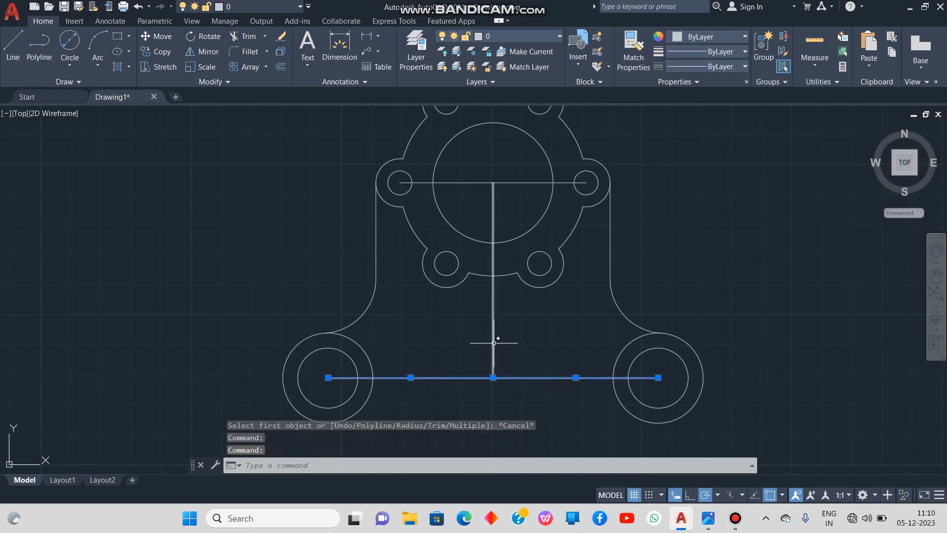
click(456, 183)
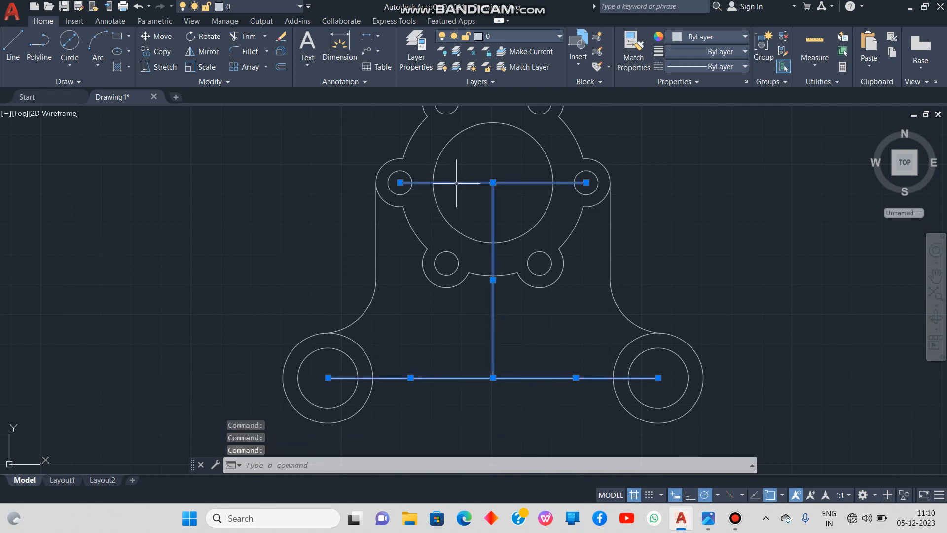
key(Delete)
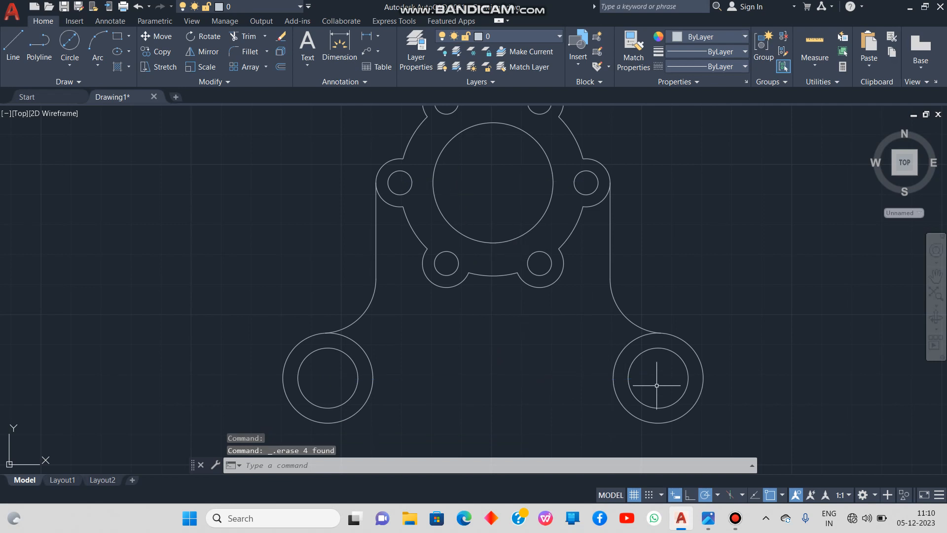
Following the p-26 reference, draw a radius 100 circle tangent to the lower outside of both 30-diameter boss circles using Tan, Tan, Radius
click(708, 518)
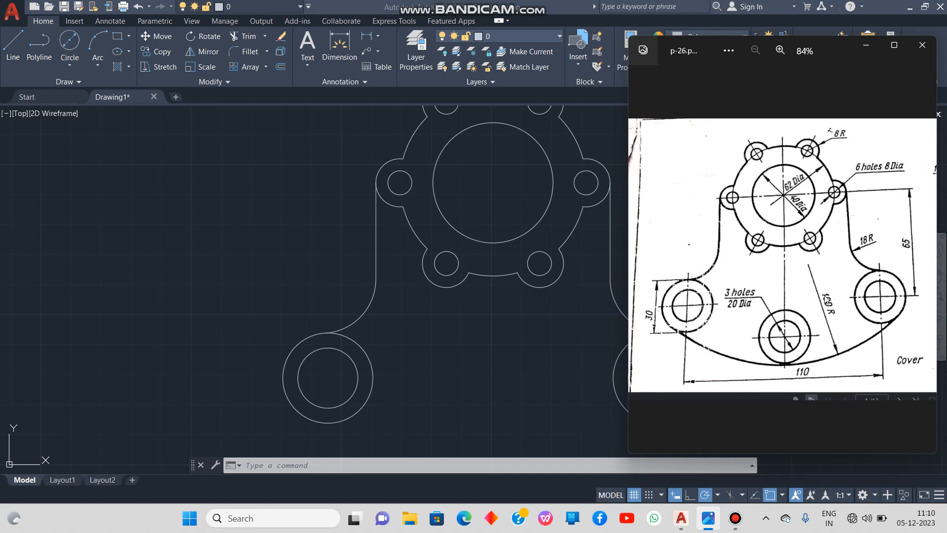
click(868, 47)
middle_drag(456, 385, 455, 293)
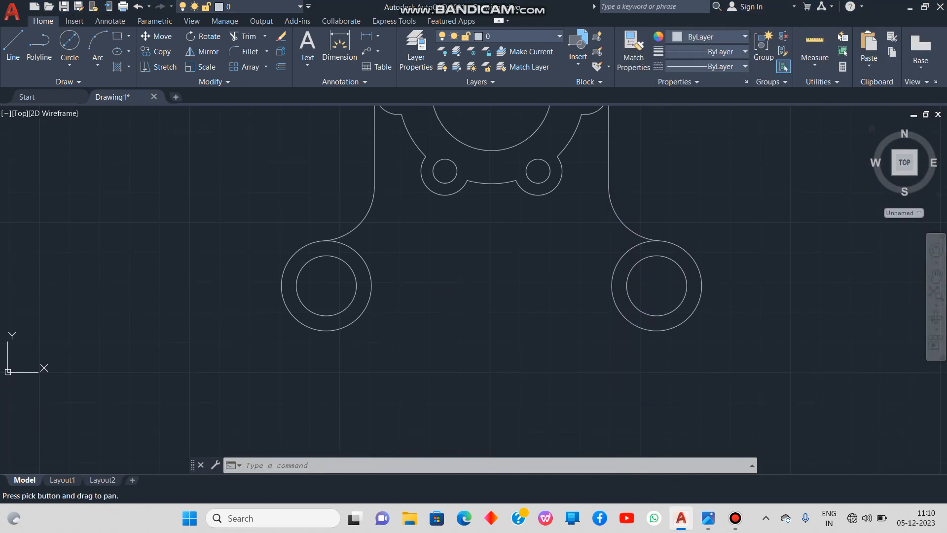
click(68, 66)
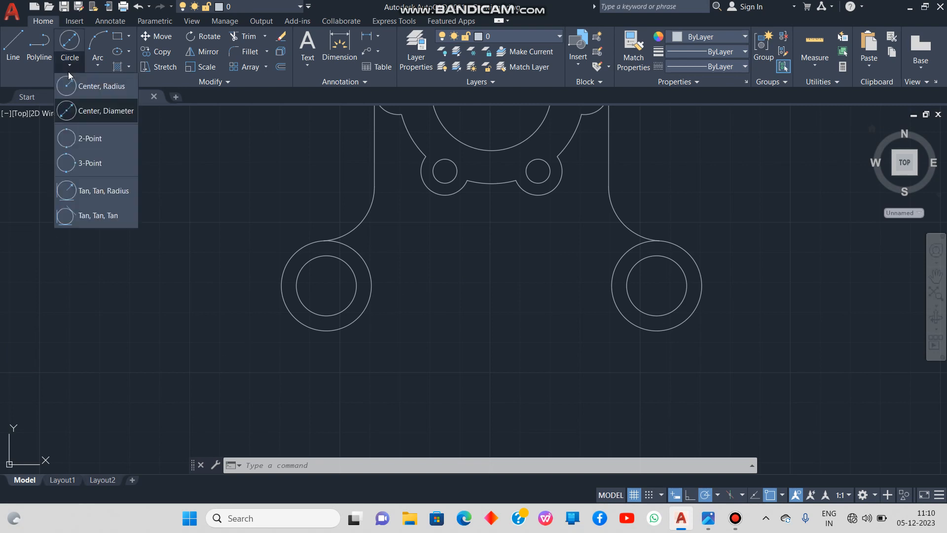
click(97, 191)
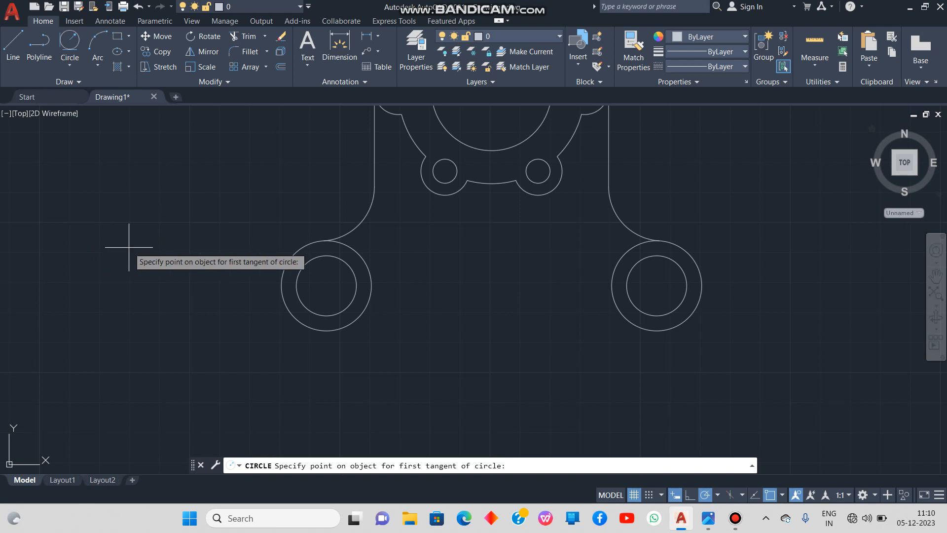
click(299, 328)
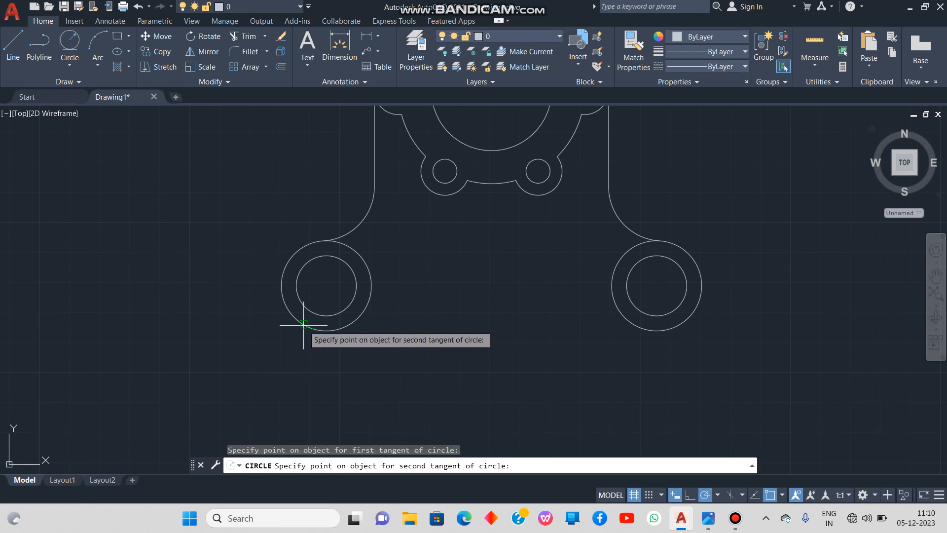
click(684, 325)
text(100)
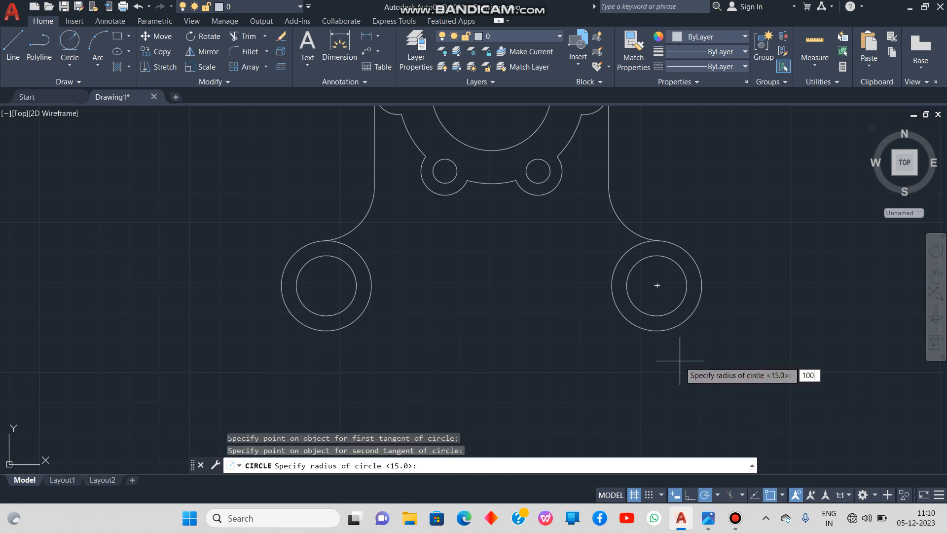
key(Return)
Trim away the upper part of the radius 100 circle, keeping only the bottom arc between the two lower bosses
scroll(574, 329, down, 2)
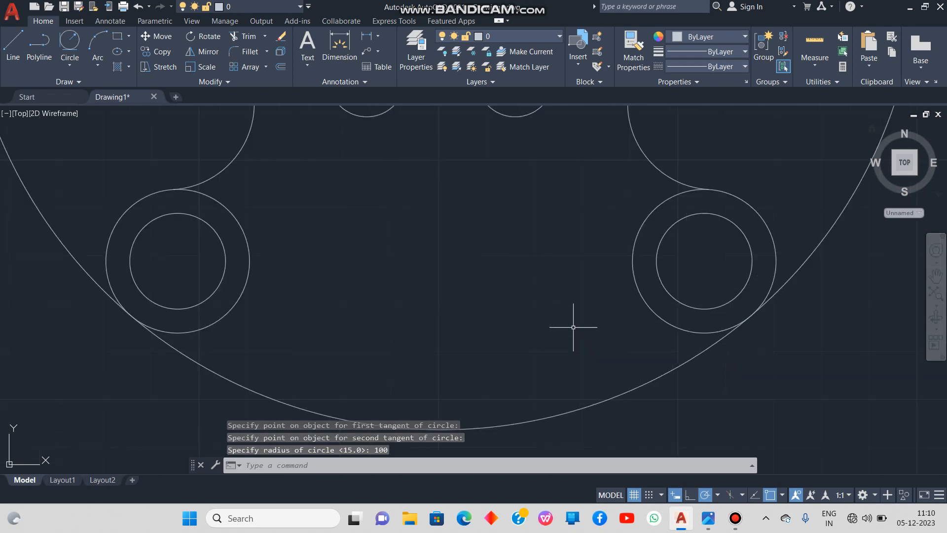
middle_drag(543, 293, 548, 348)
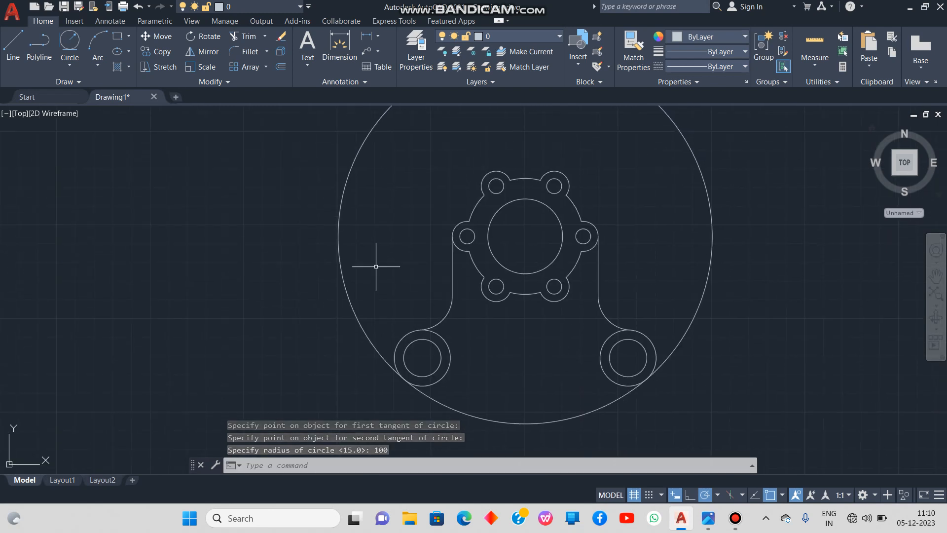
click(238, 34)
click(351, 166)
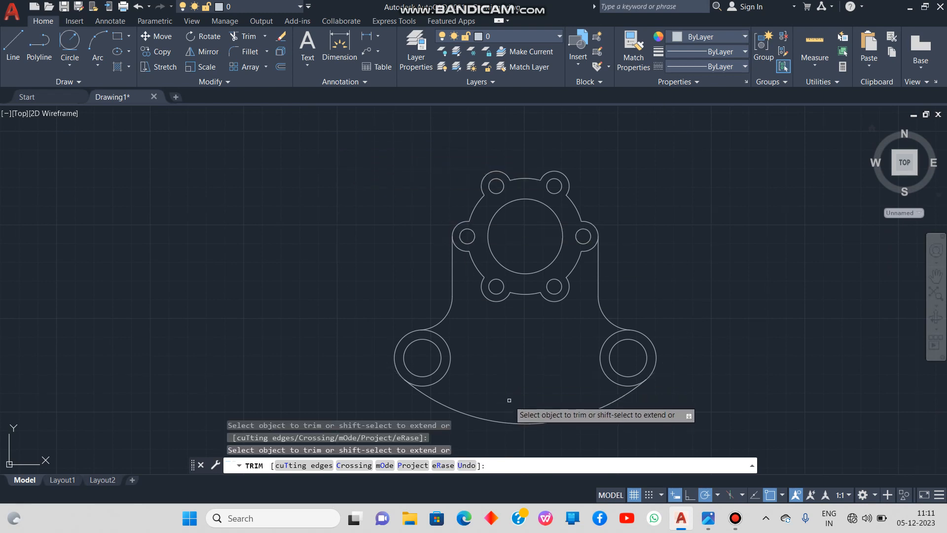
key(Escape)
key(Escape)
Following the reference, copy the left boss's two concentric circles from the outer circle's bottom quadrant to the lowest point of the radius 100 arc
scroll(508, 389, up, 2)
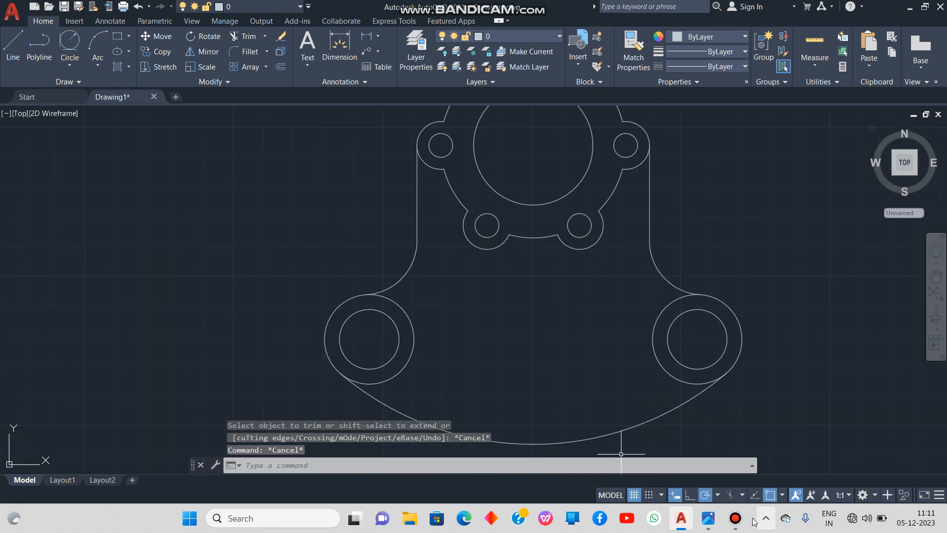
click(707, 518)
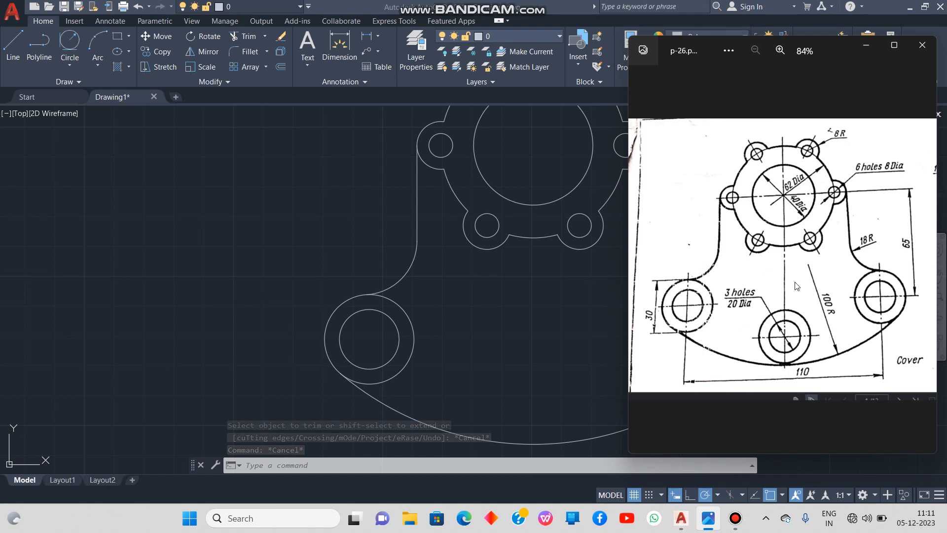
click(864, 48)
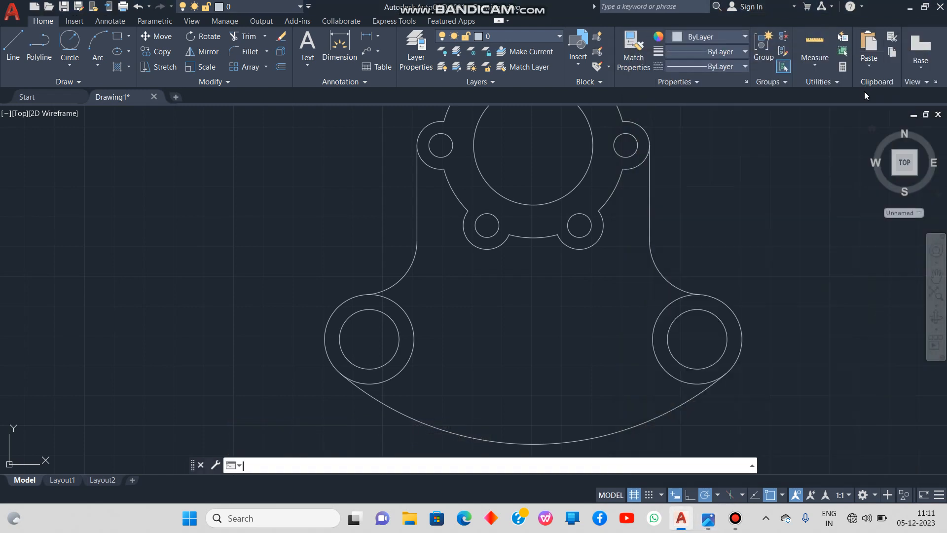
click(414, 338)
click(397, 333)
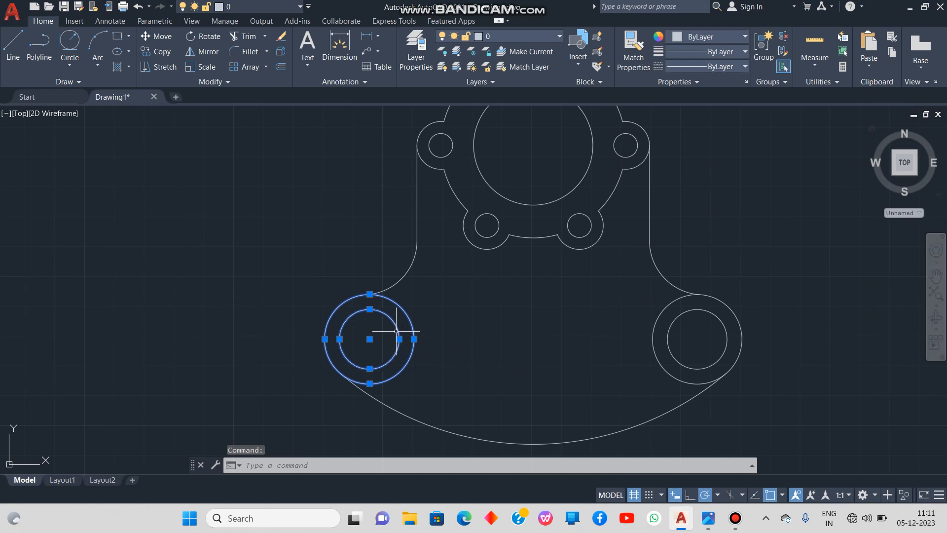
right_click(477, 290)
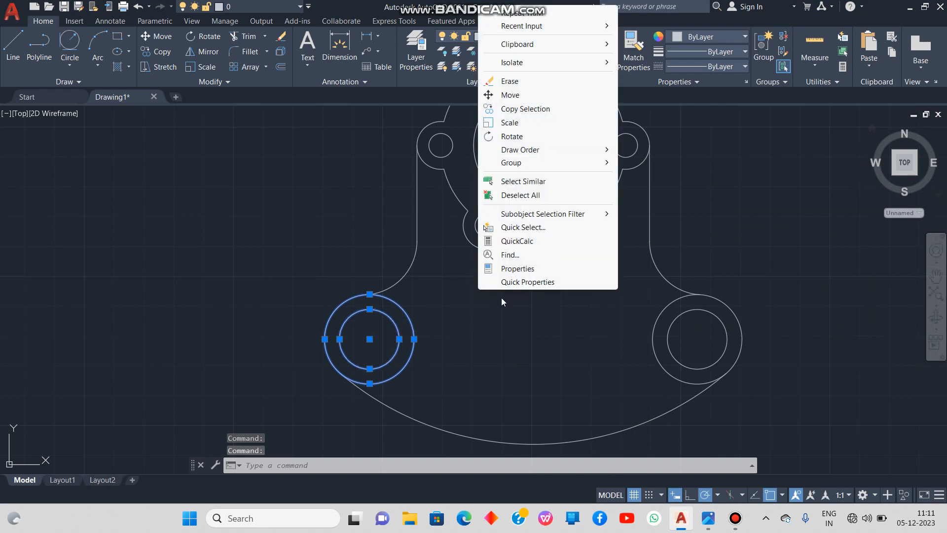
click(516, 109)
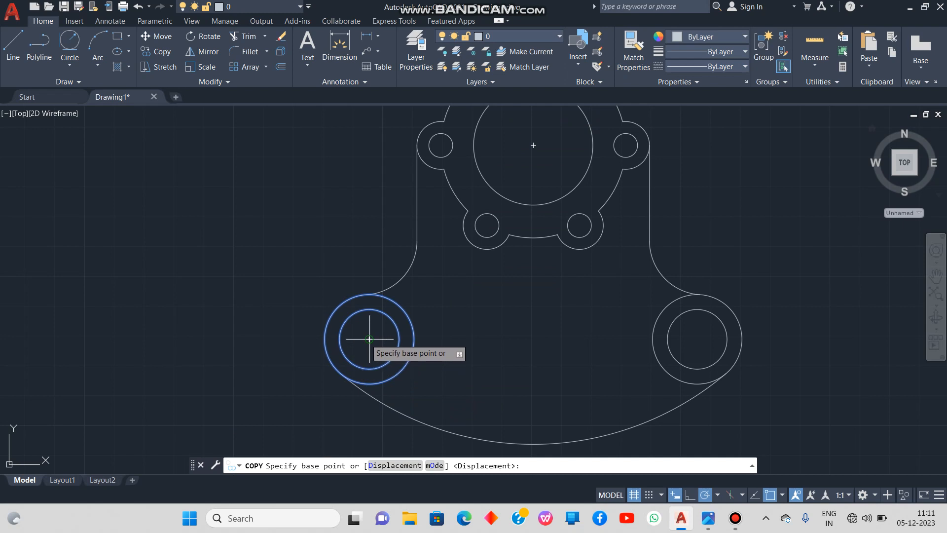
click(369, 383)
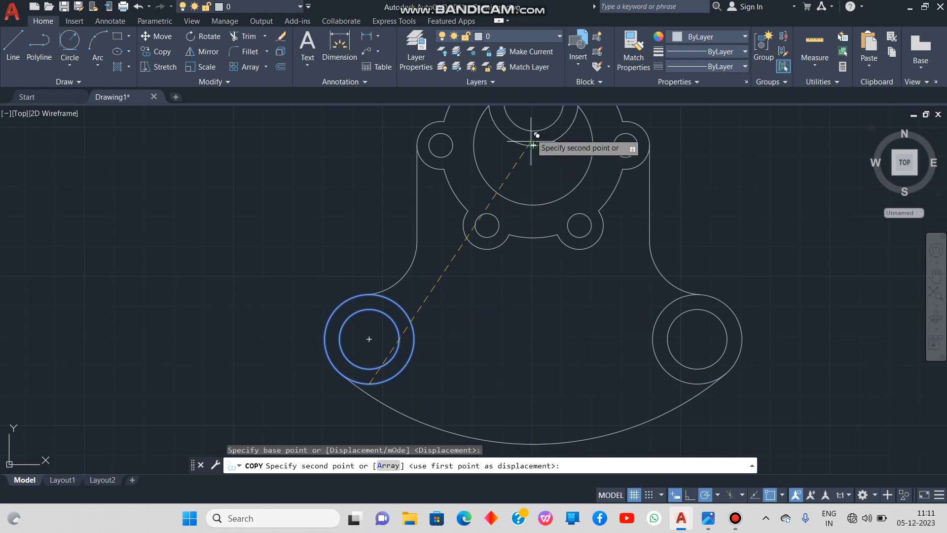
click(533, 443)
key(Escape)
key(Escape)
Compare the complete cover outline side by side with the p-26 reference image
scroll(566, 315, down, 2)
click(708, 521)
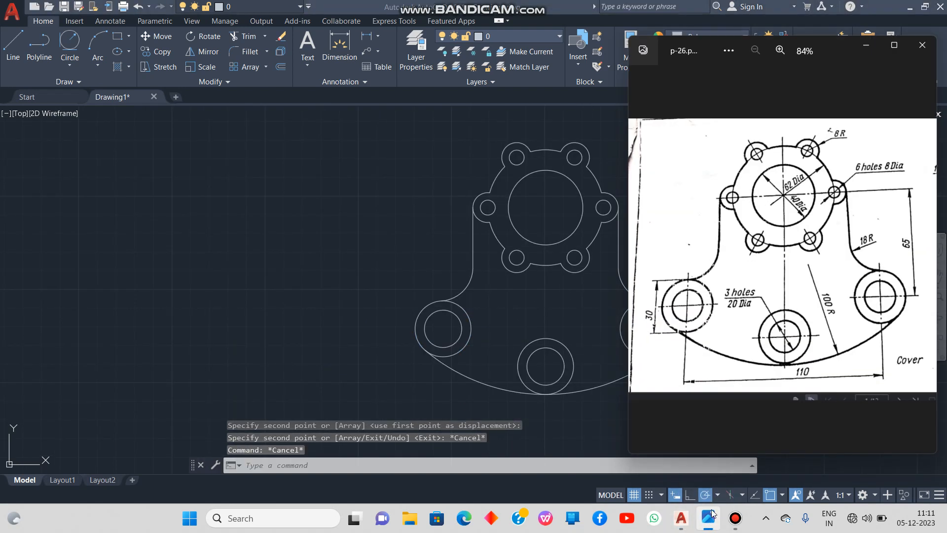
click(566, 315)
middle_drag(546, 284, 447, 287)
click(709, 522)
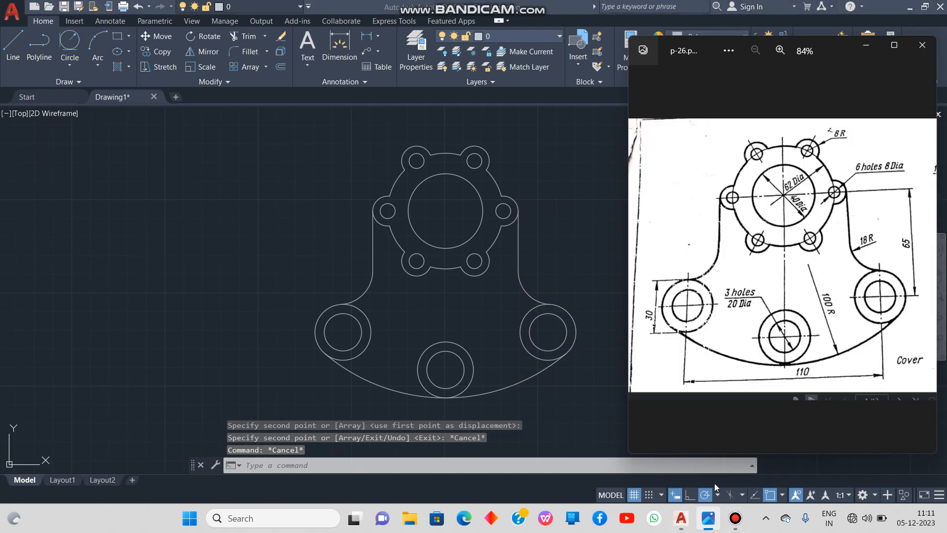
click(736, 518)
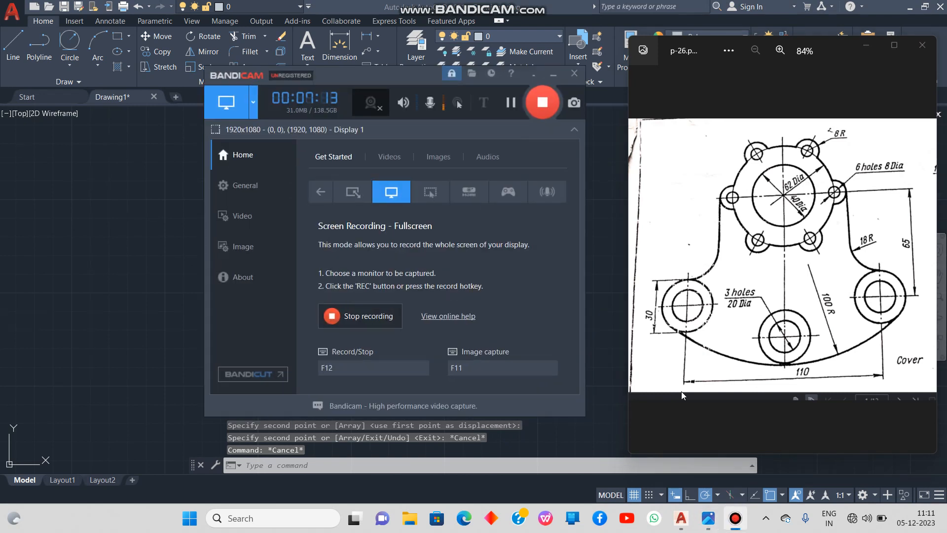
click(552, 74)
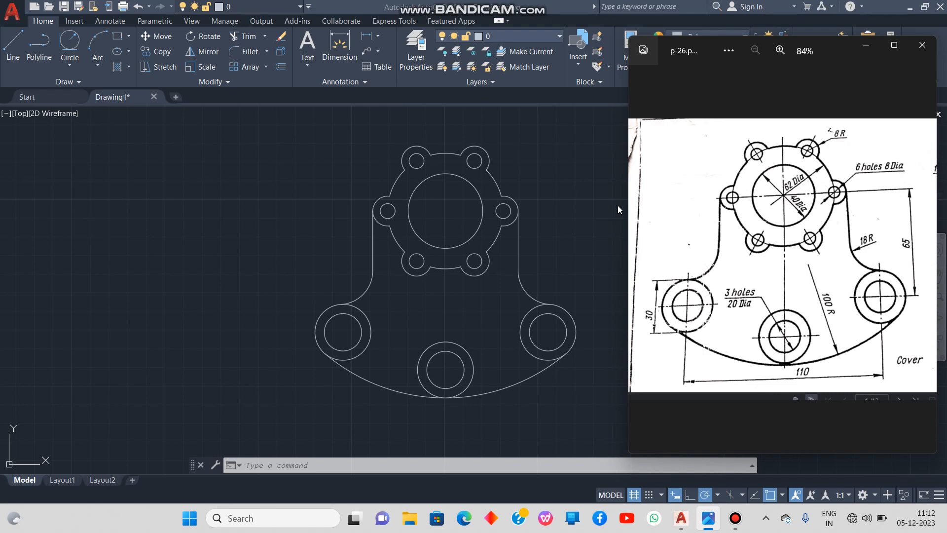
click(735, 527)
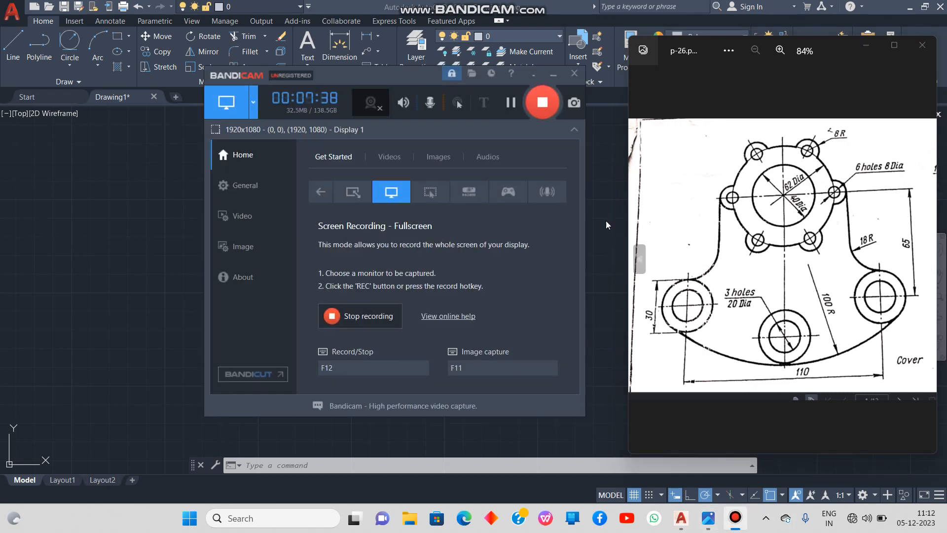